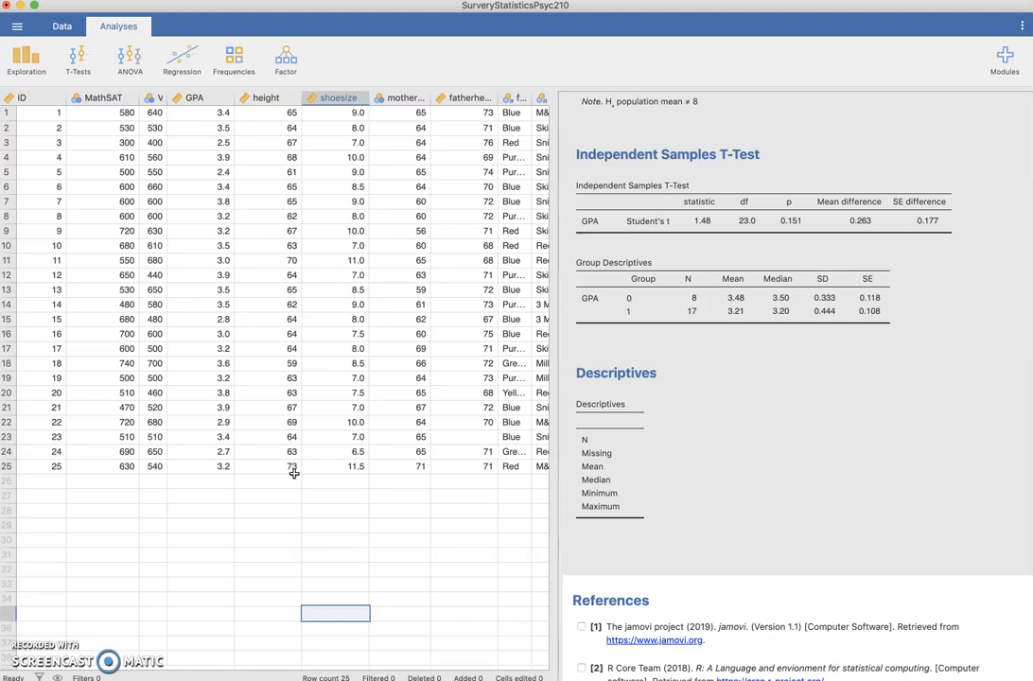
Widen the VerbalSAT column in the data sheet
left_click(294, 473)
left_click(263, 468)
left_click_drag(167, 97, 201, 97)
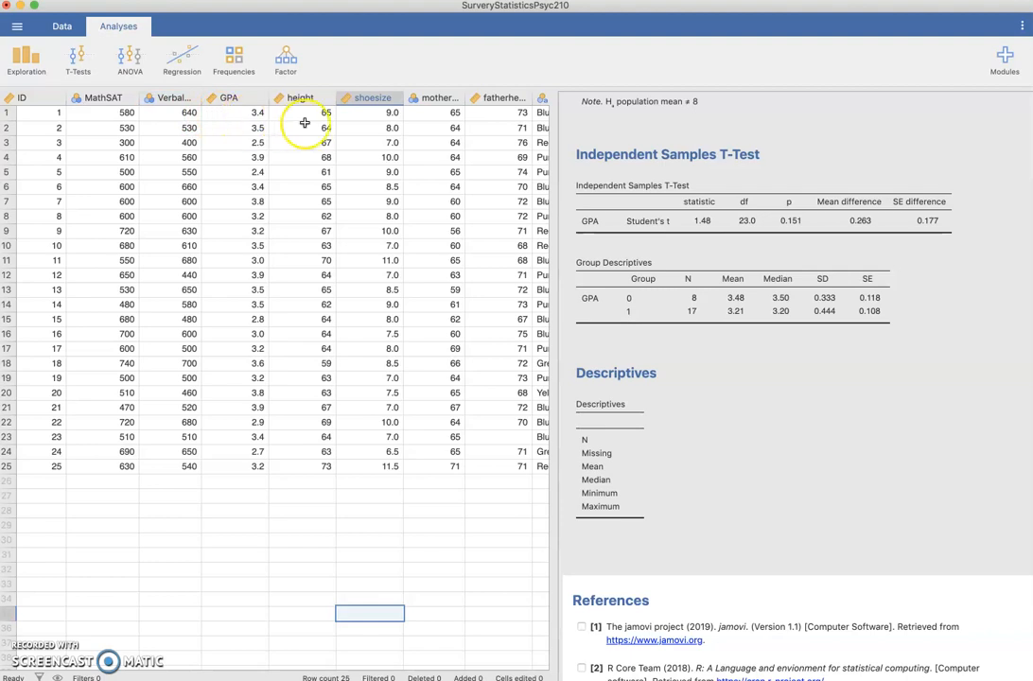
Browse through the dataset's variable columns
scroll(336, 124, "right", 2)
scroll(336, 124, "right", 8)
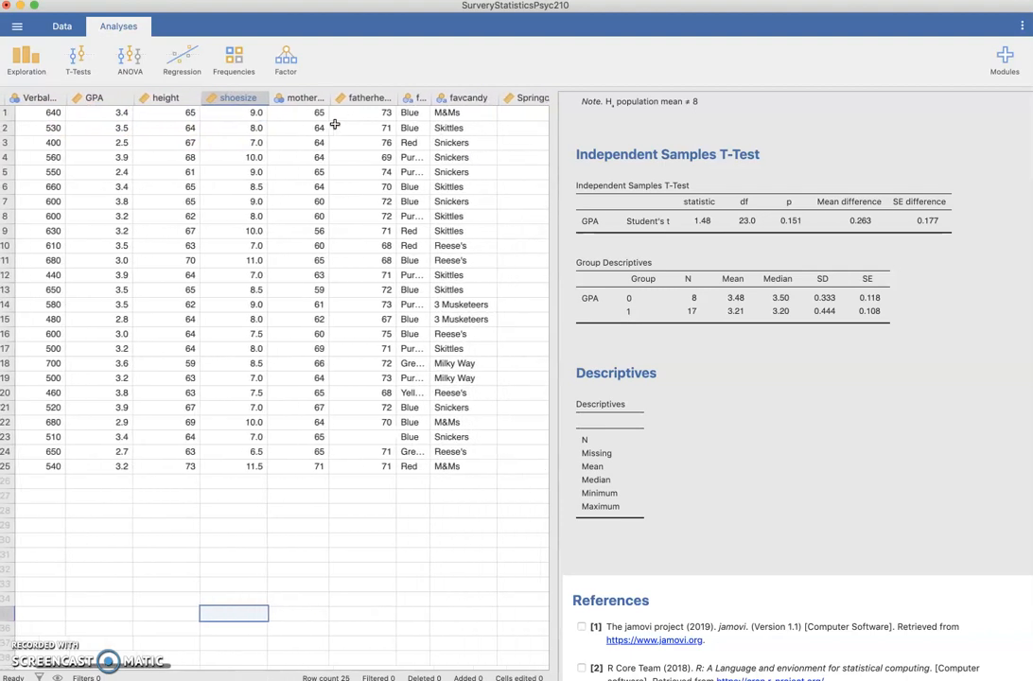
scroll(332, 123, "right", 6)
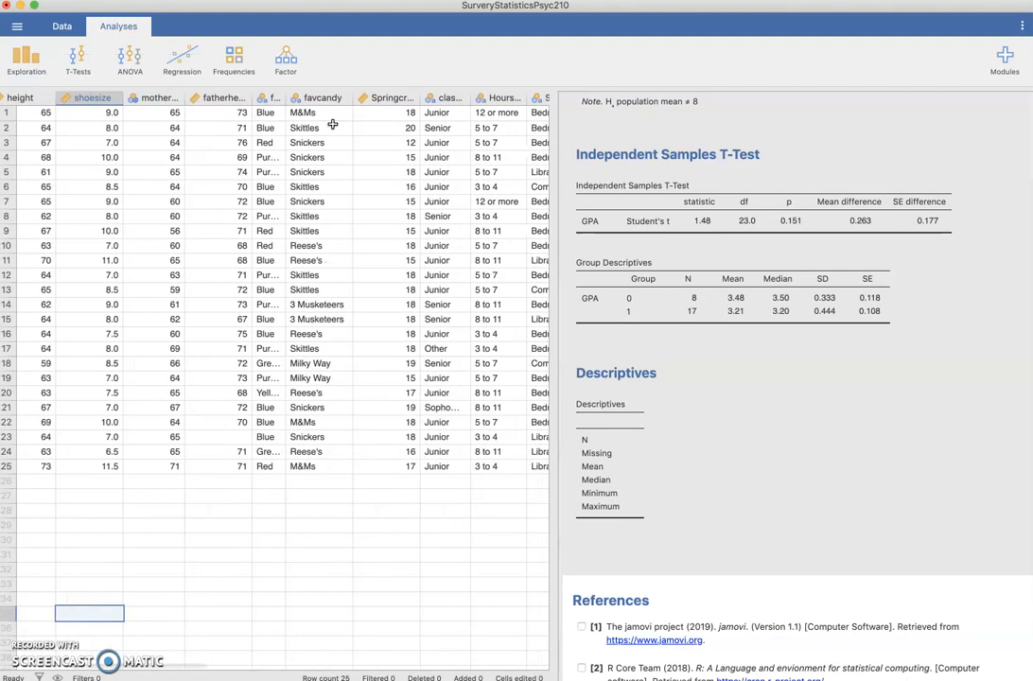
scroll(332, 124, "right", 4)
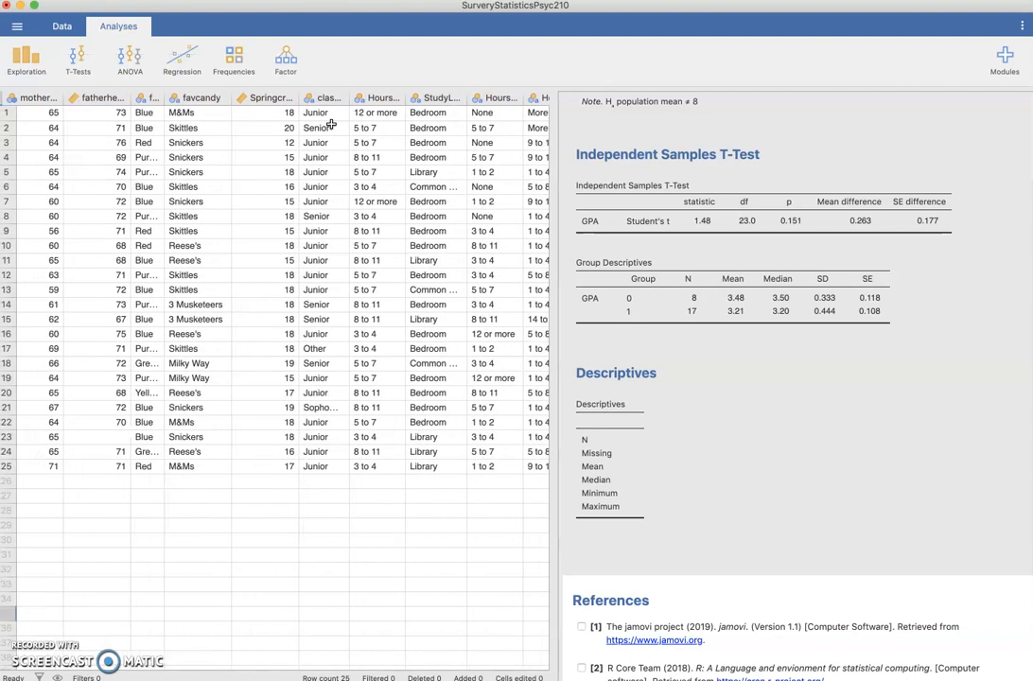
scroll(330, 124, "right", 3)
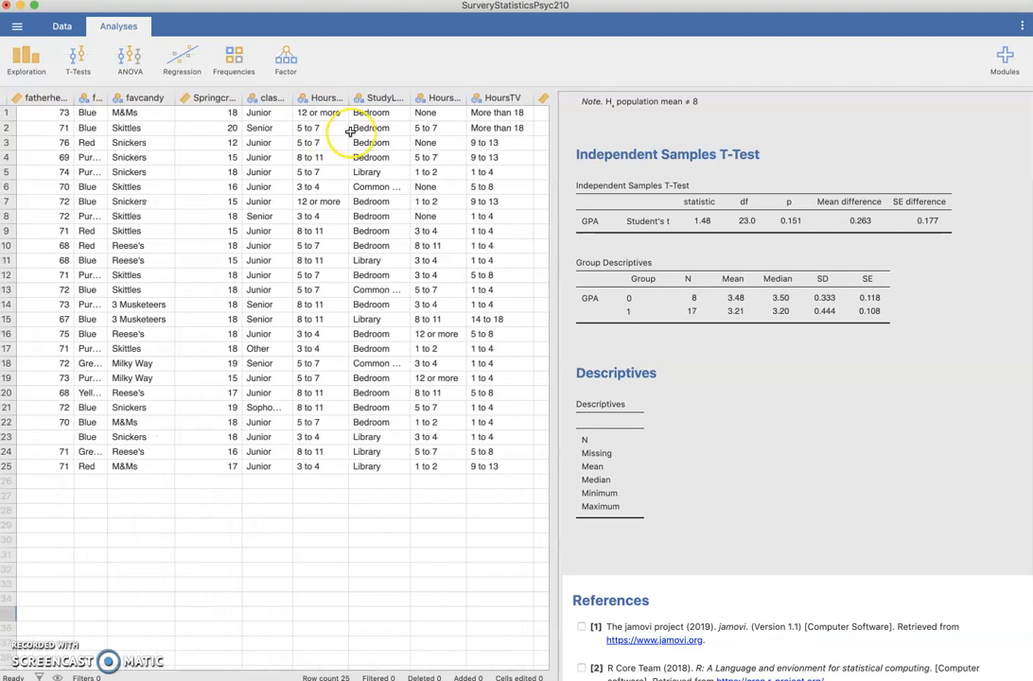
scroll(349, 131, "left", 12)
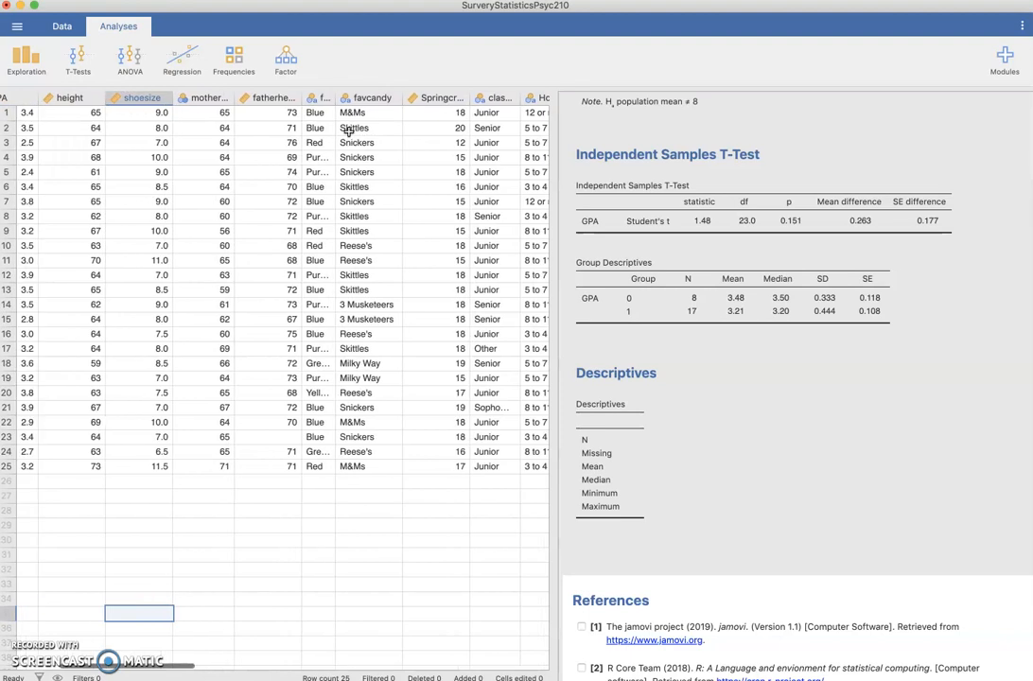
scroll(346, 132, "left", 1)
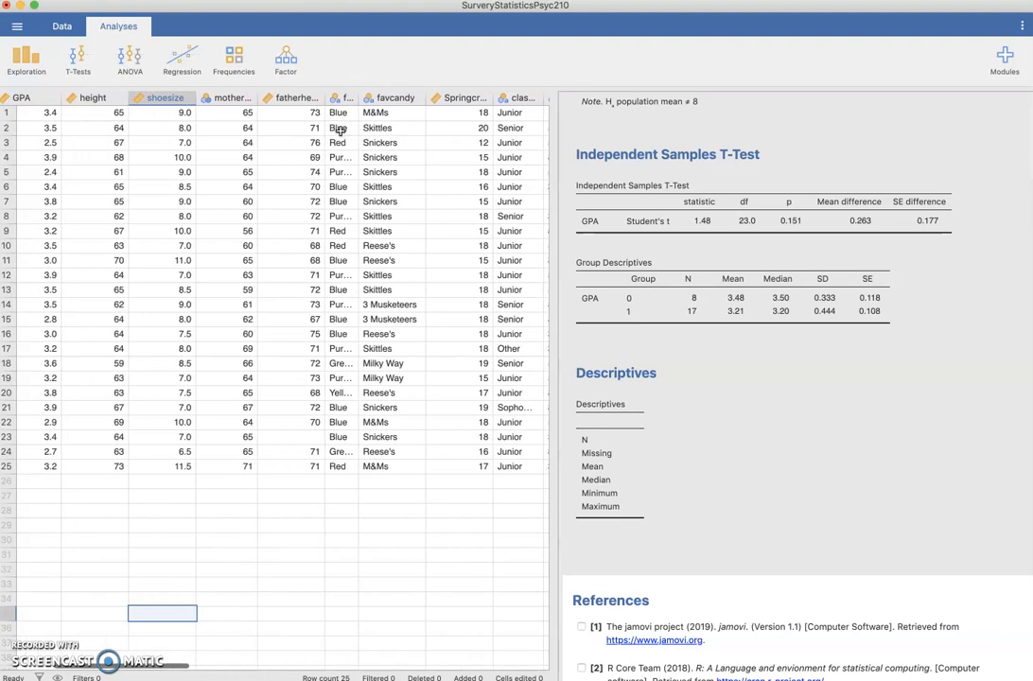
left_click(35, 66)
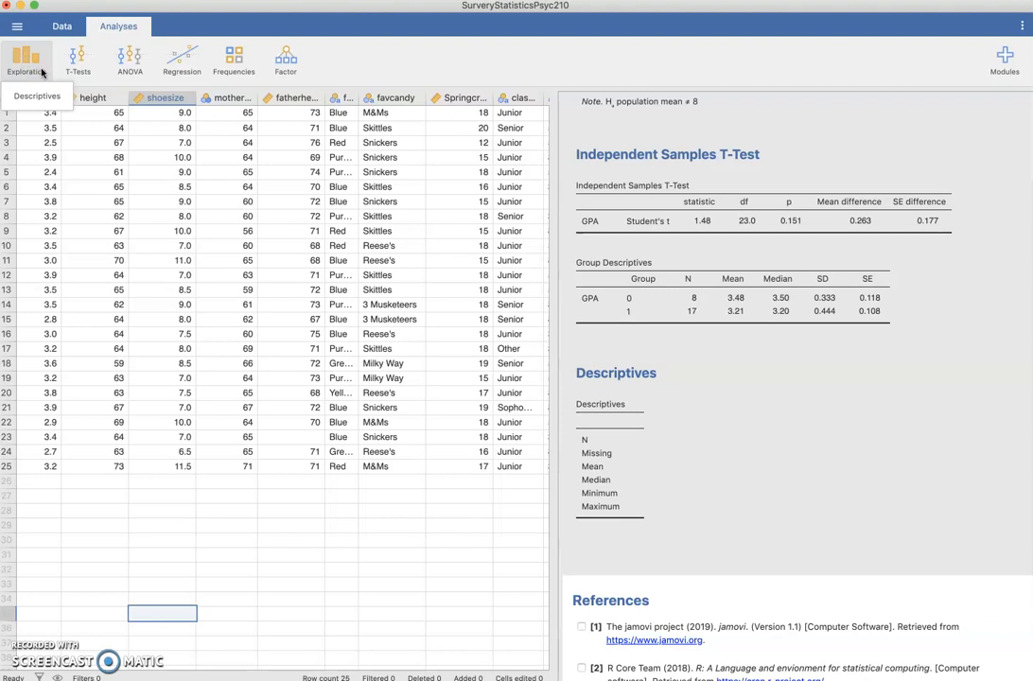
left_click(68, 66)
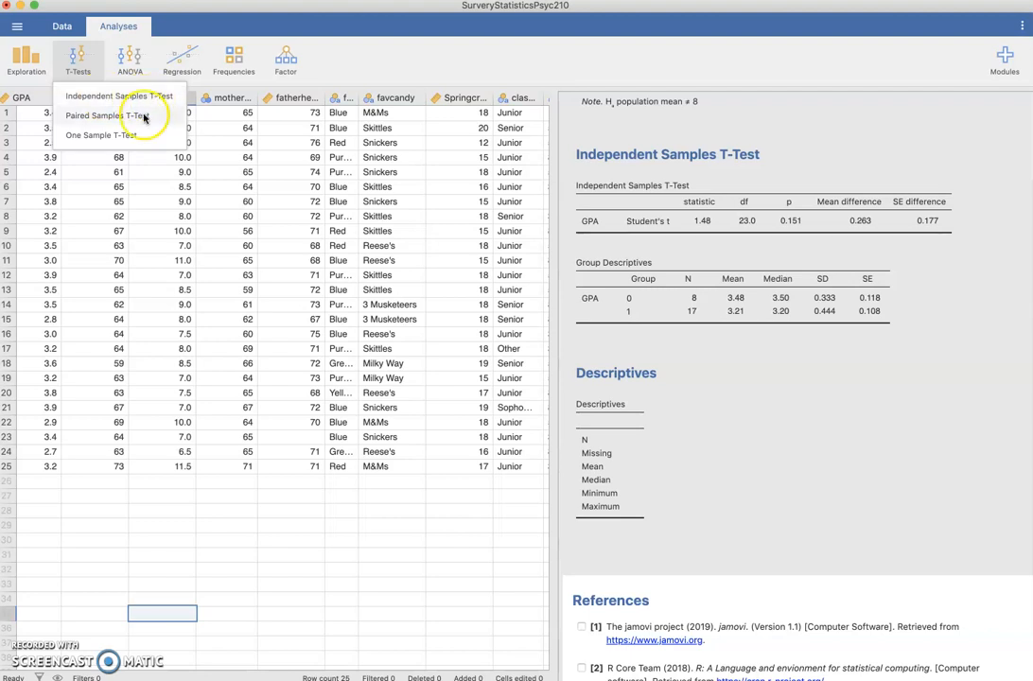
left_click(129, 65)
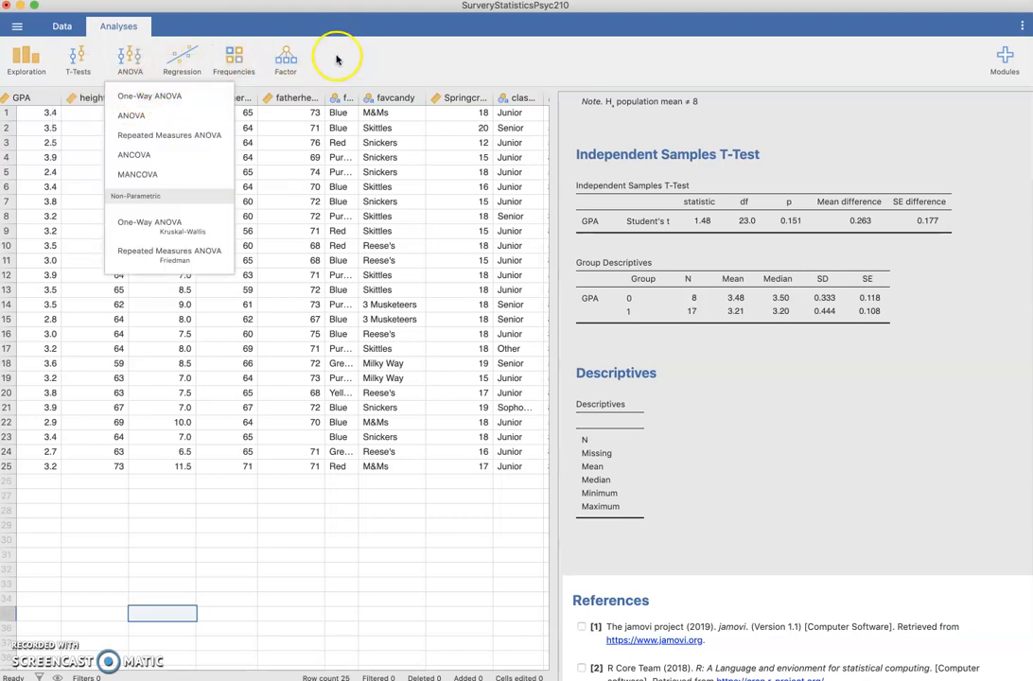
Open a Descriptives analysis and add MathSAT to its variables
left_click(38, 66)
left_click(37, 67)
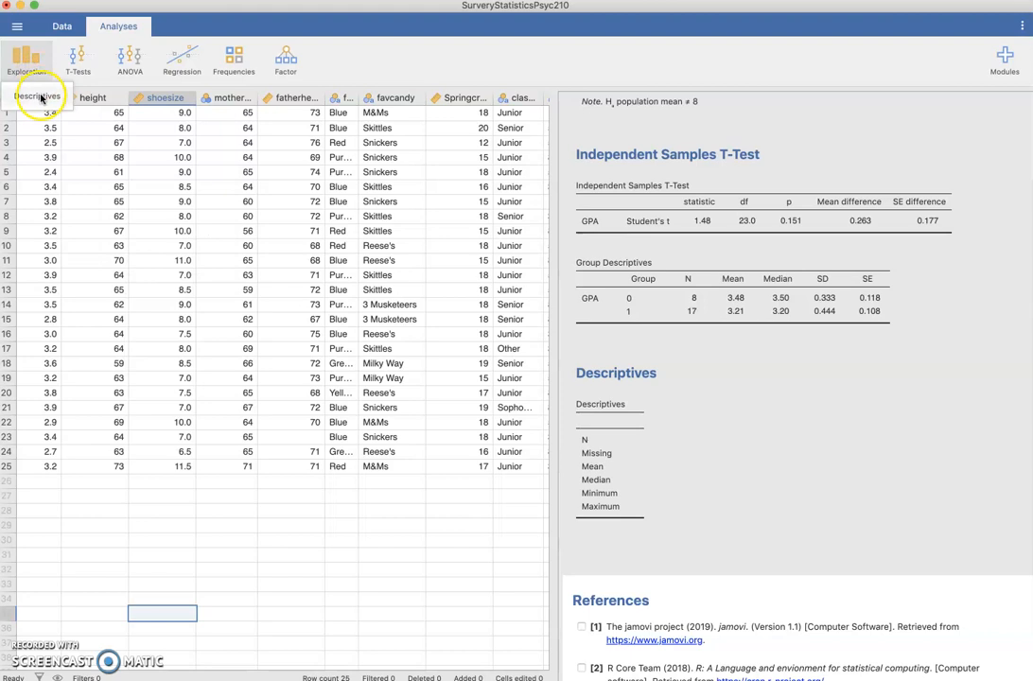
left_click(38, 96)
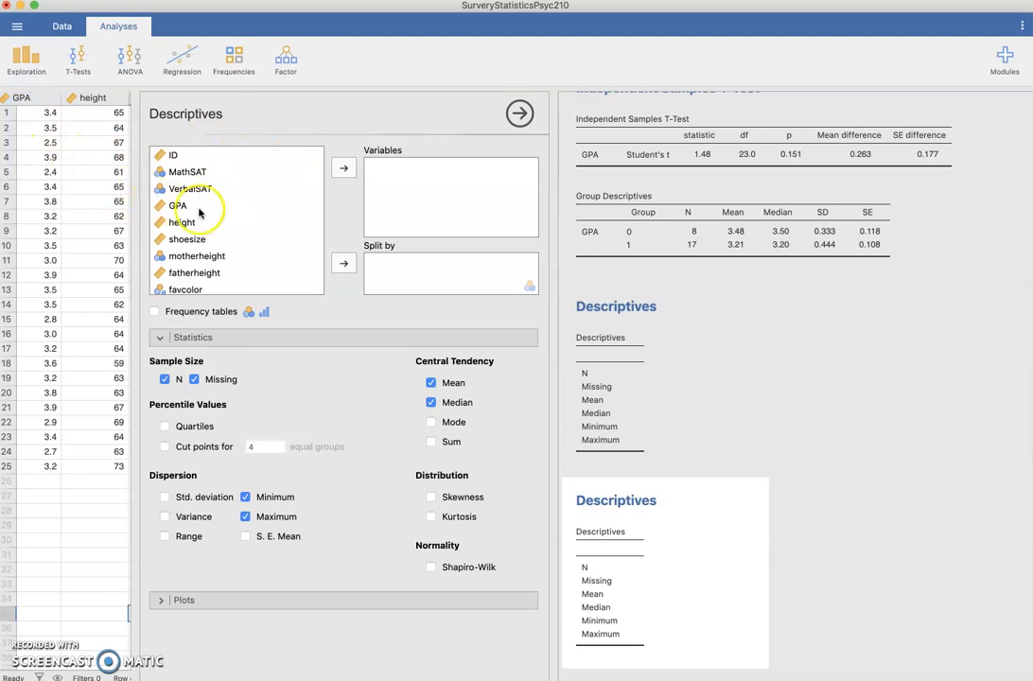
left_click(201, 173)
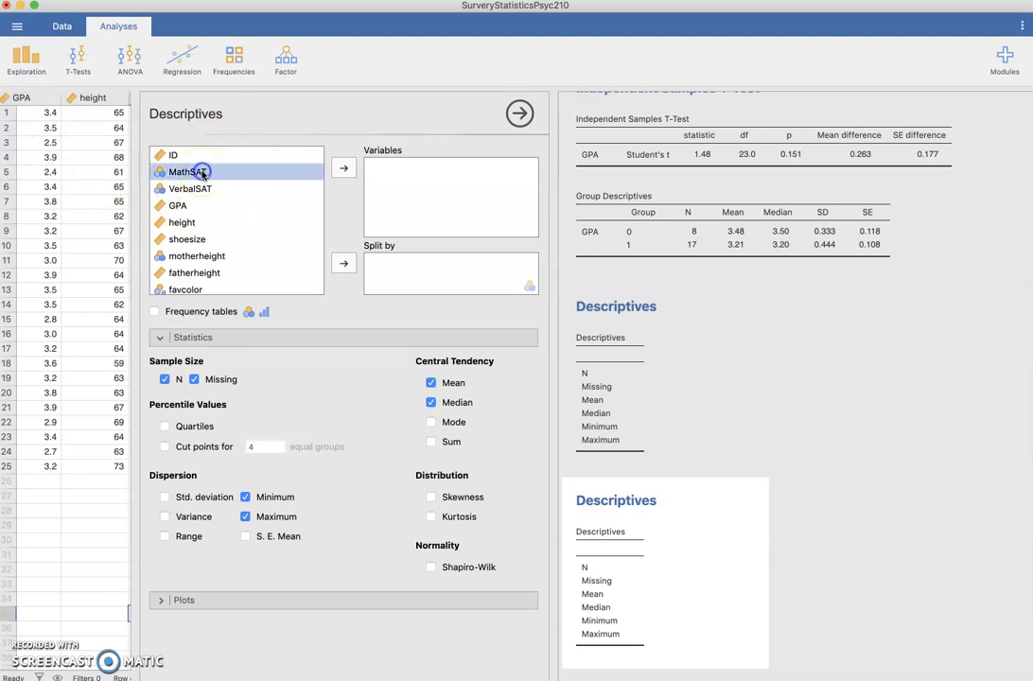
left_click(344, 169)
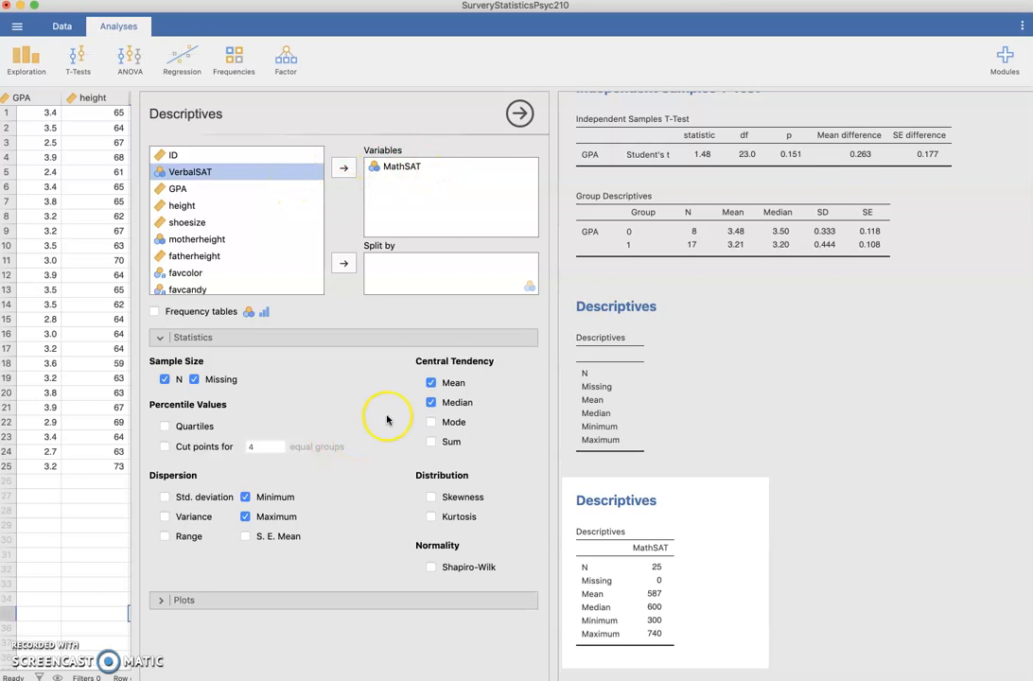
Add mode, standard deviation and variance to the descriptive statistics
scroll(696, 388, "down", 4)
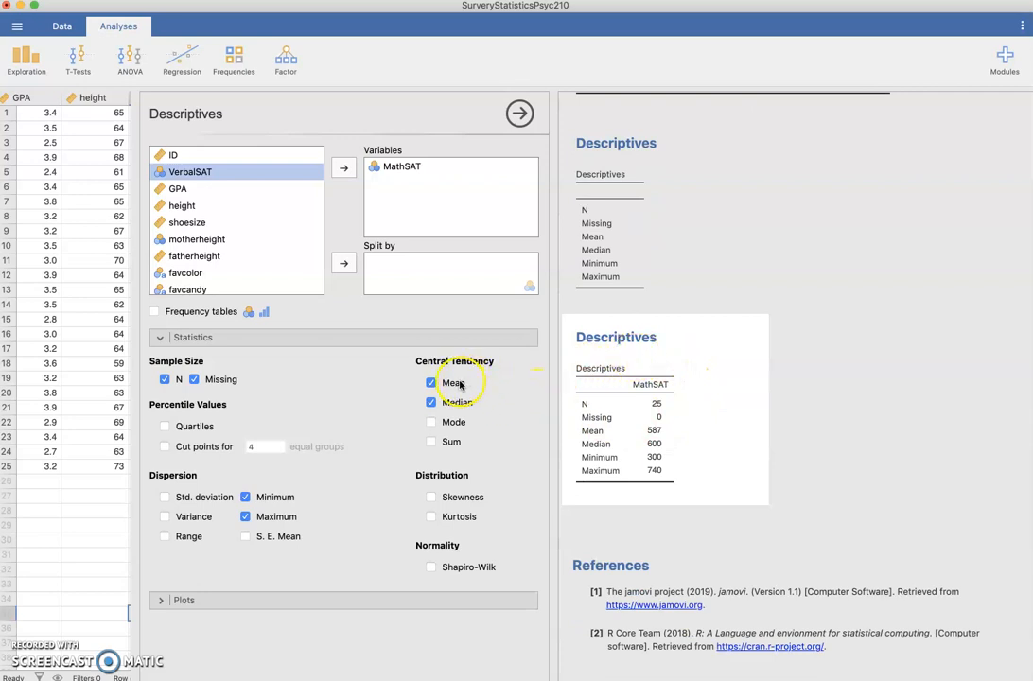
left_click(431, 422)
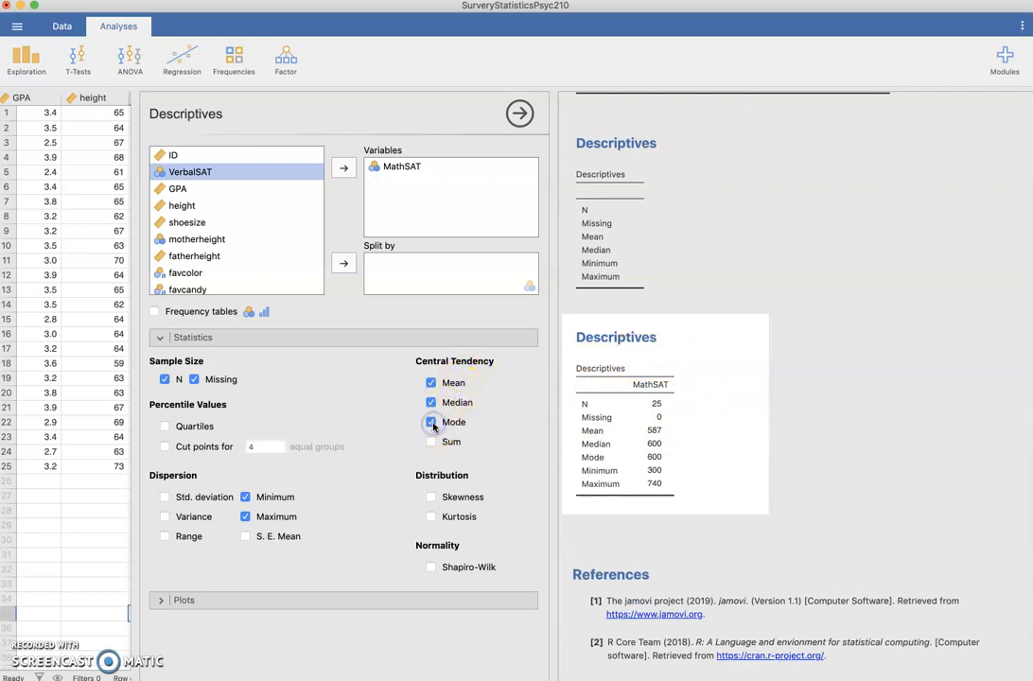
left_click(166, 497)
left_click(166, 516)
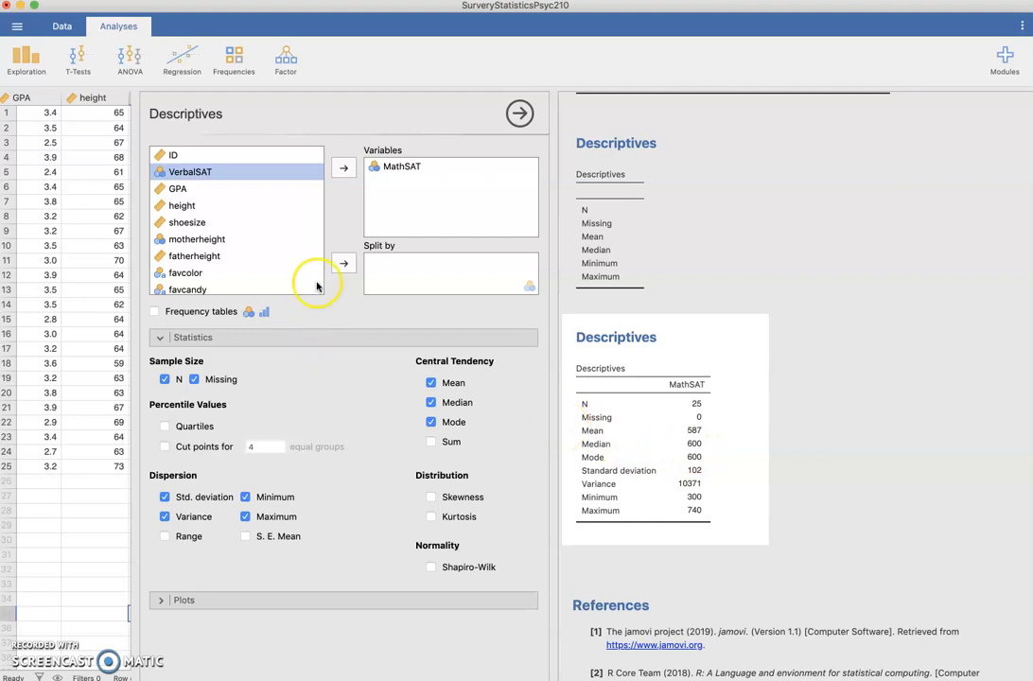
Split the MathSAT descriptives by classStatus
scroll(286, 244, "down", 5)
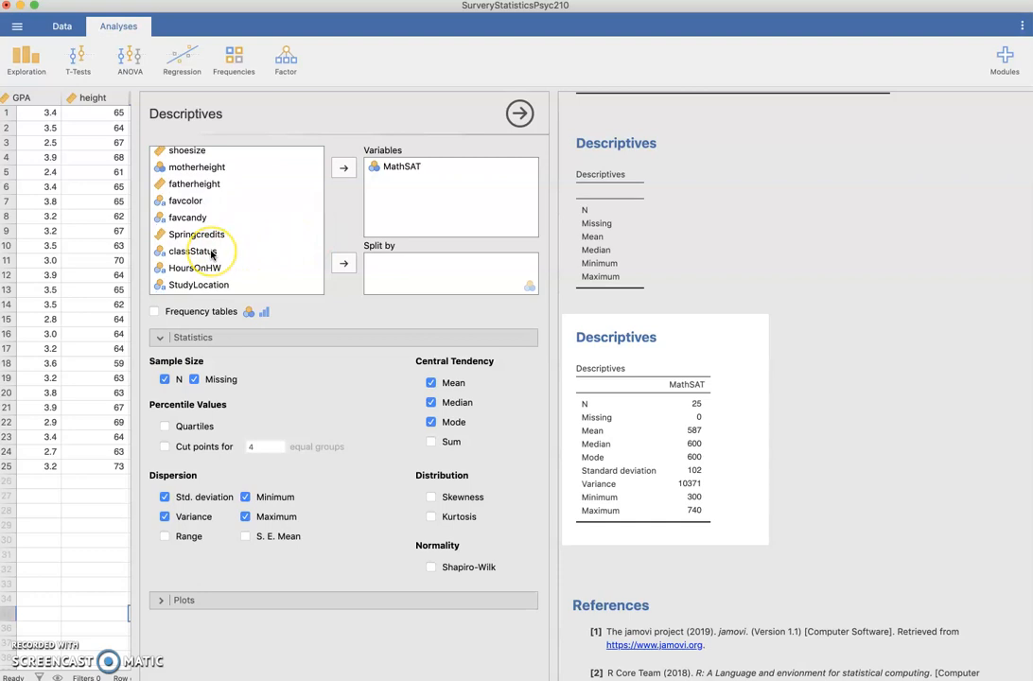
left_click(212, 253)
left_click(345, 264)
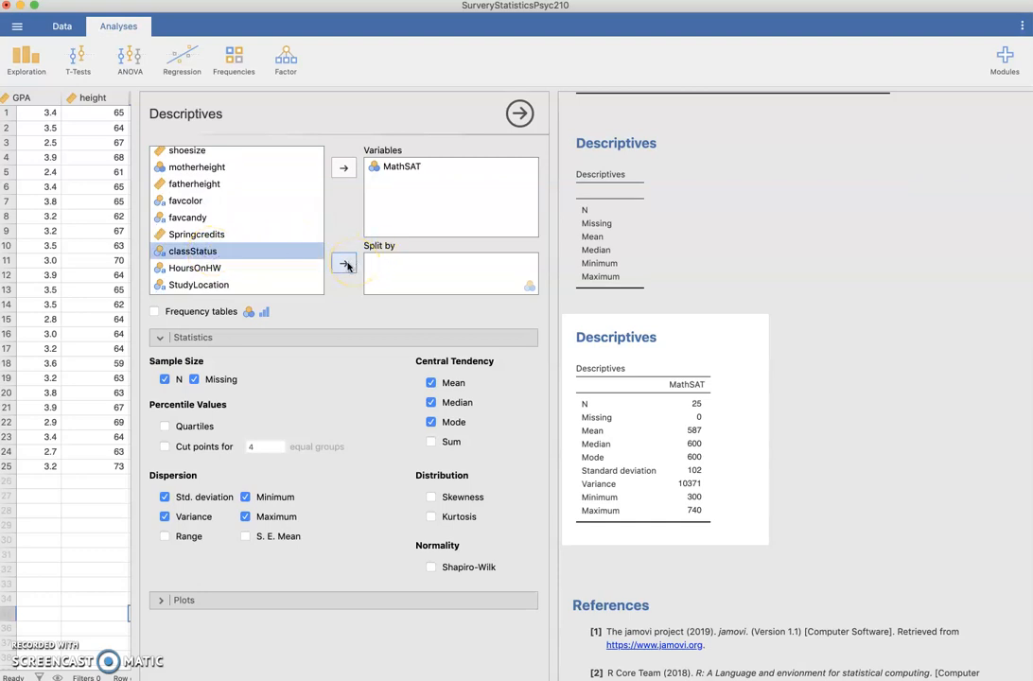
left_click(347, 265)
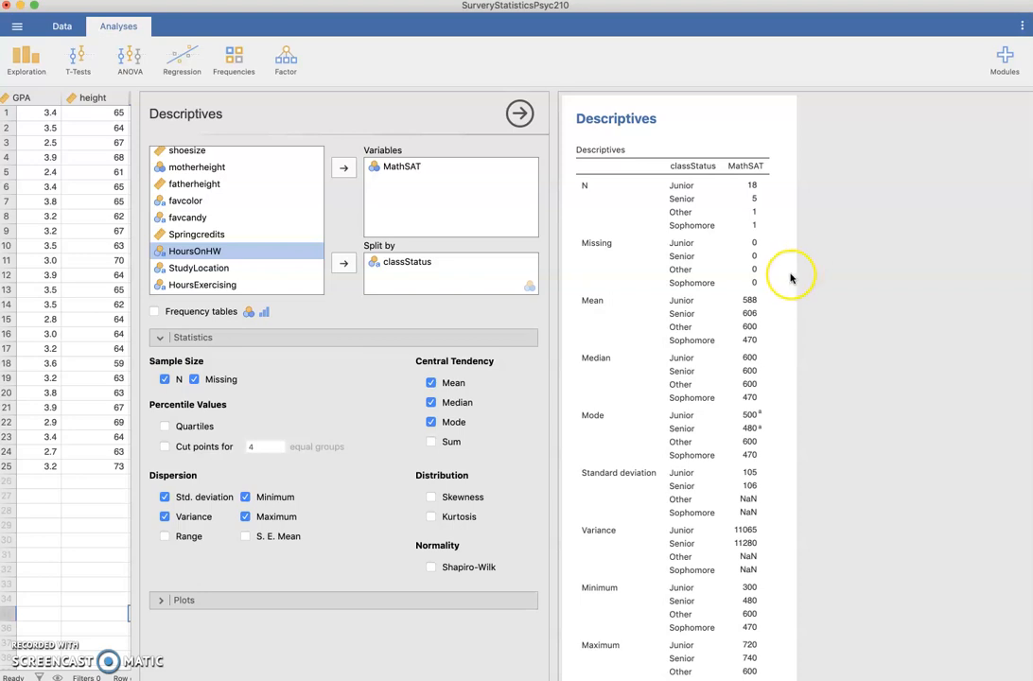
Remove mode, standard deviation and variance from the descriptive statistics
scroll(790, 277, "down", 3)
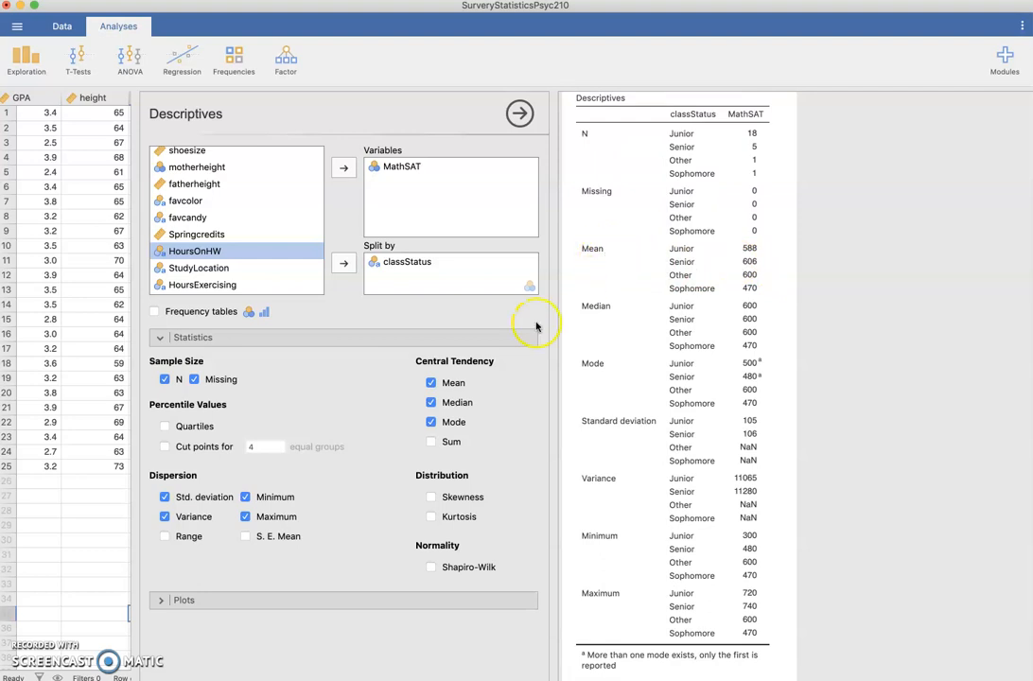
left_click(431, 422)
left_click(165, 496)
left_click(166, 517)
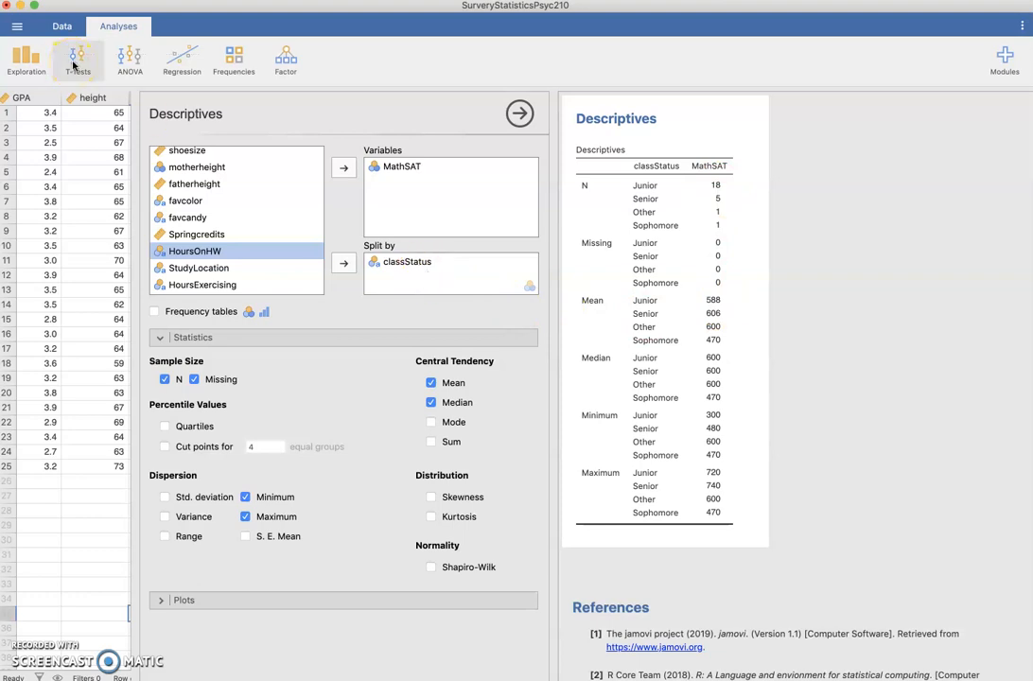
Add a histogram and a box plot to the Descriptives plots
left_click(160, 600)
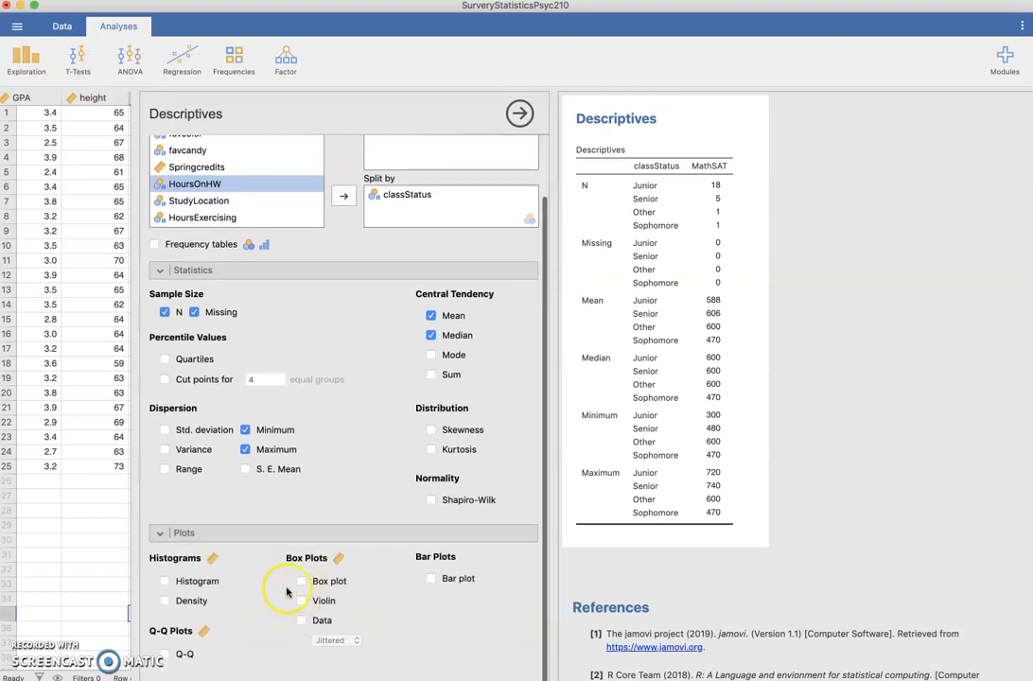
left_click(166, 581)
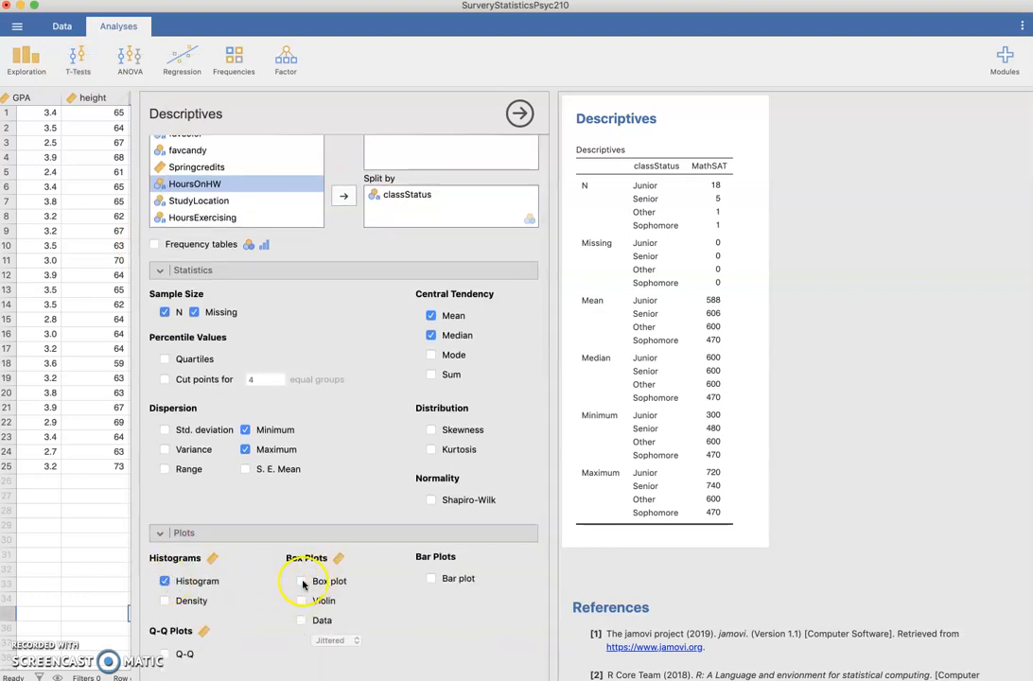
scroll(849, 558, "down", 2)
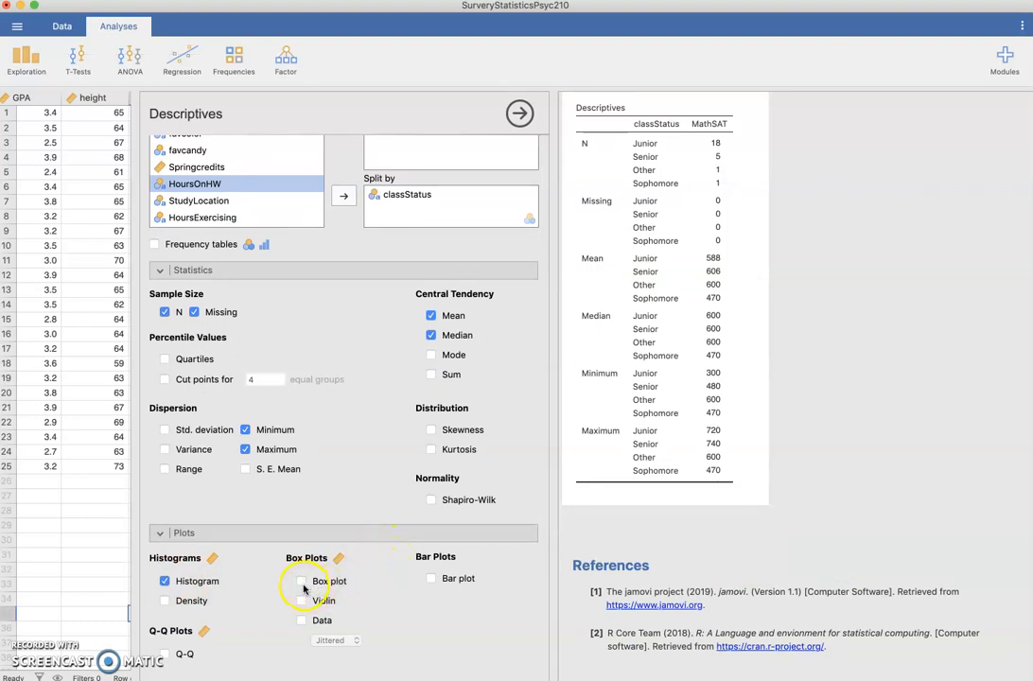
left_click(302, 583)
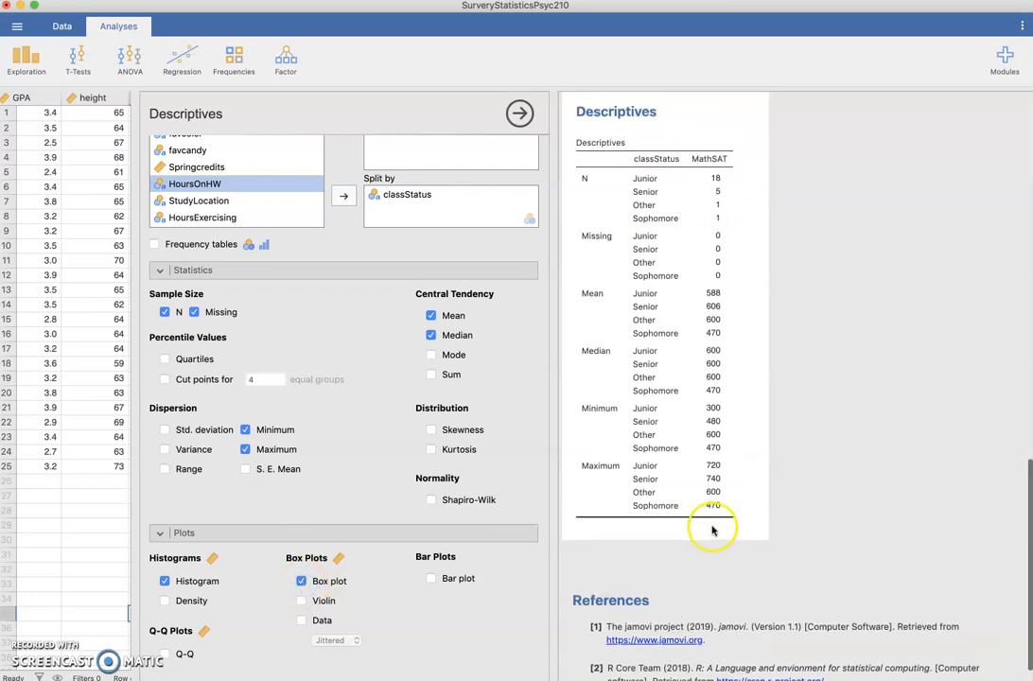
scroll(773, 530, "up", 5)
scroll(774, 530, "down", 10)
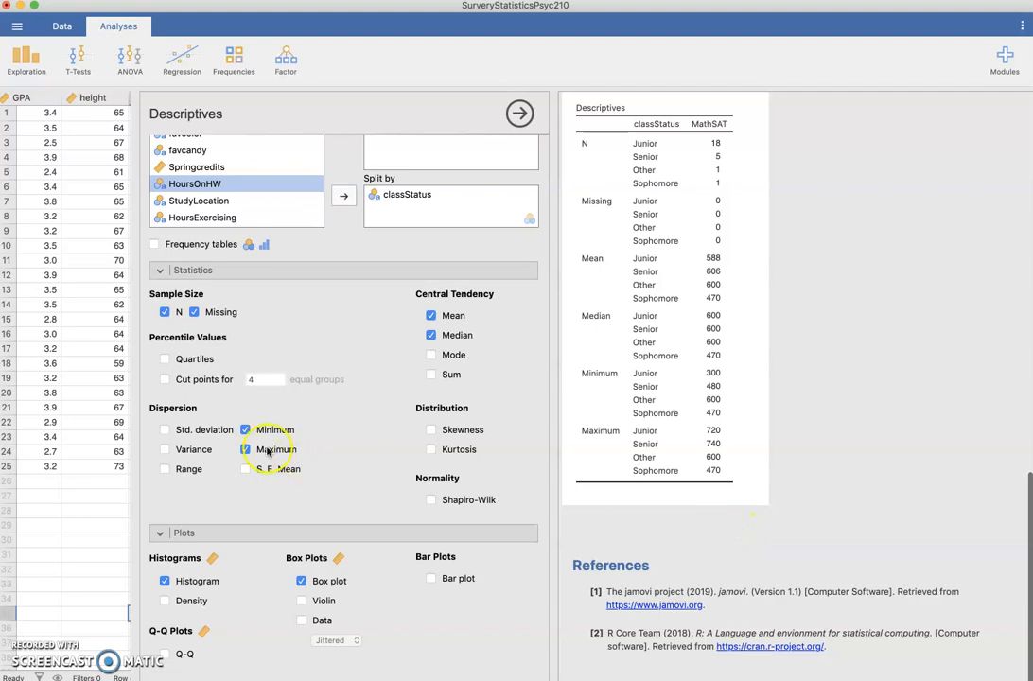
Open a One Sample T-Test and add MathSAT as the dependent variable
left_click(74, 67)
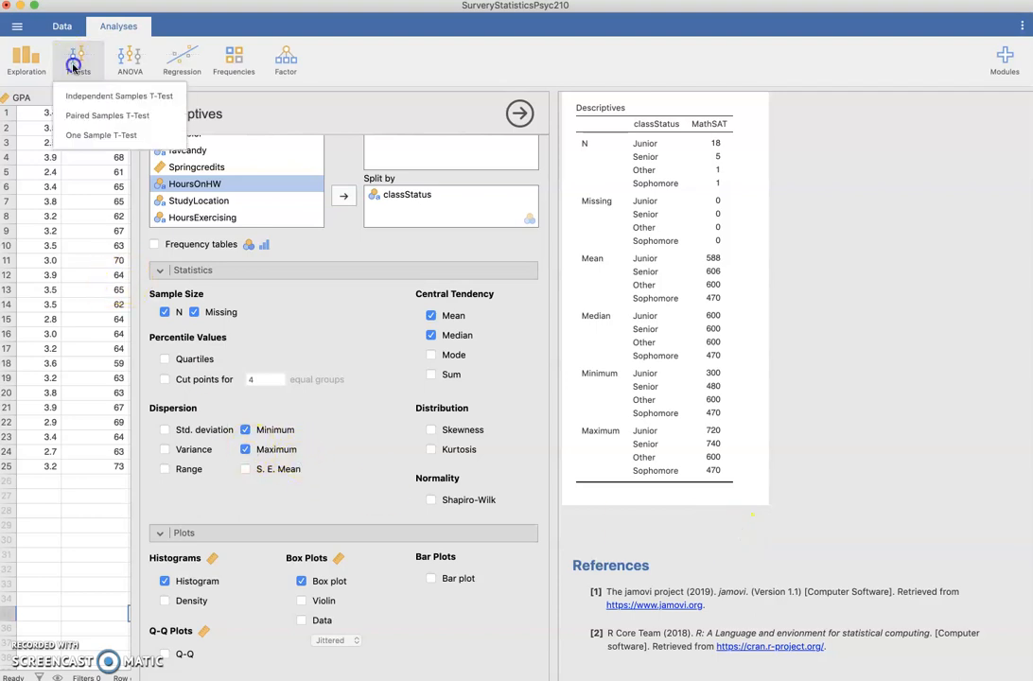
left_click(87, 134)
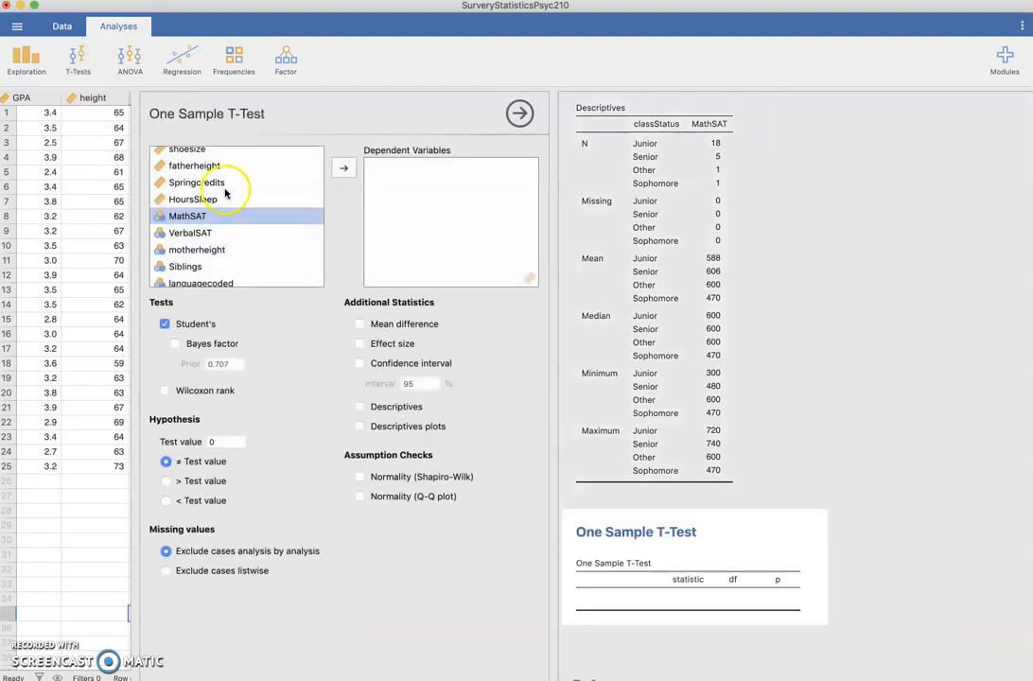
left_click(345, 169)
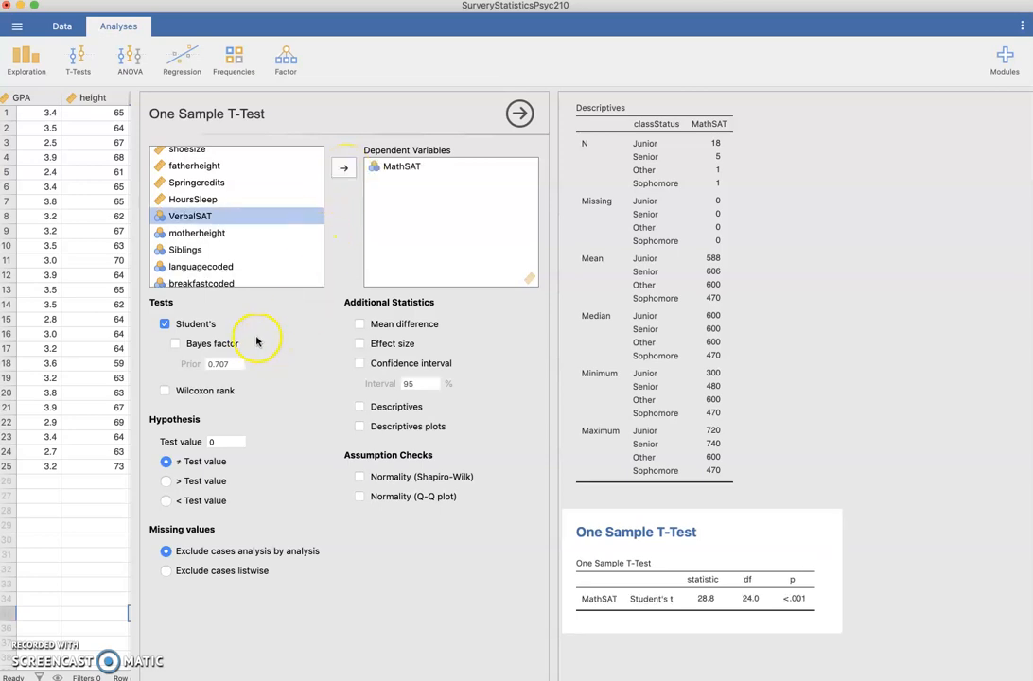
Set the hypothesis test value to 550
left_click(219, 443)
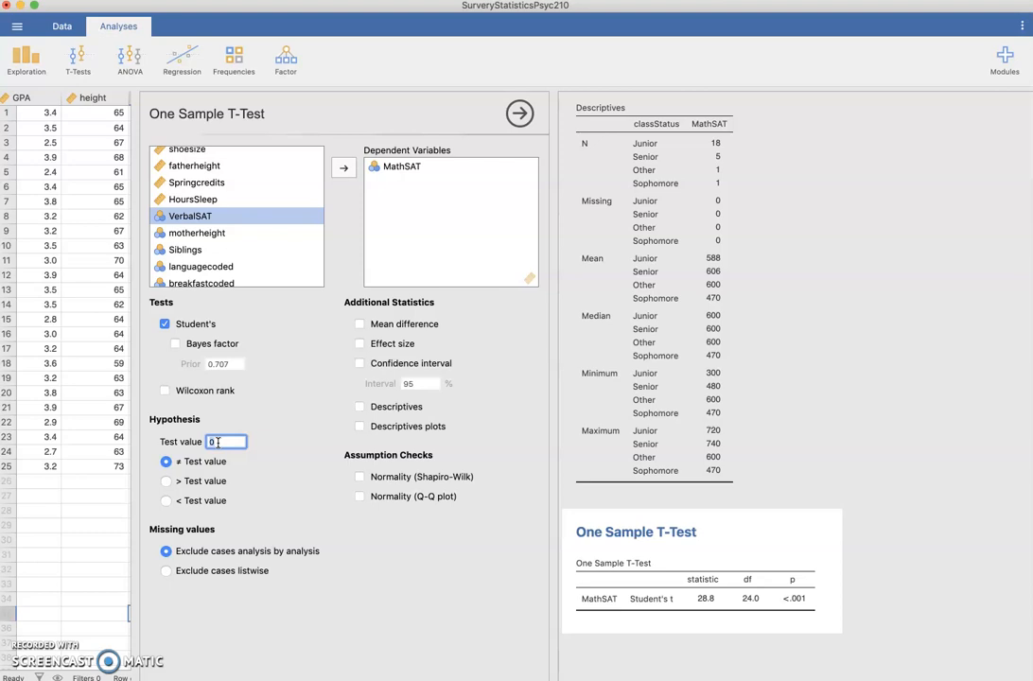
type("58")
type("0")
left_click(177, 502)
Add mean difference, effect size, confidence interval and descriptives to the t-test output
left_click(359, 325)
left_click(360, 343)
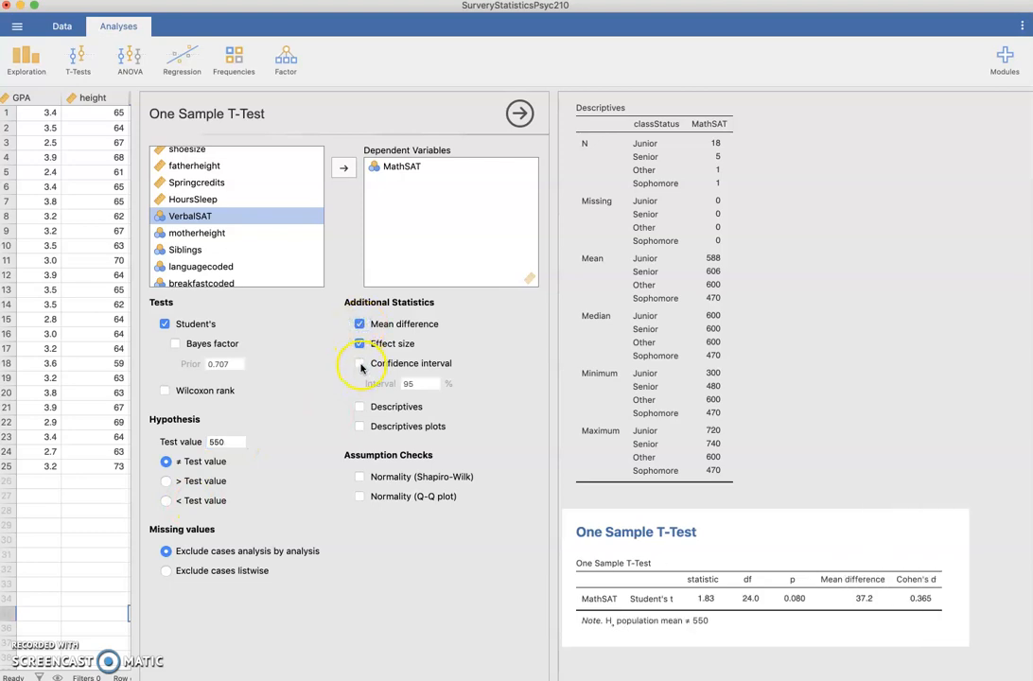
left_click(361, 365)
left_click(361, 407)
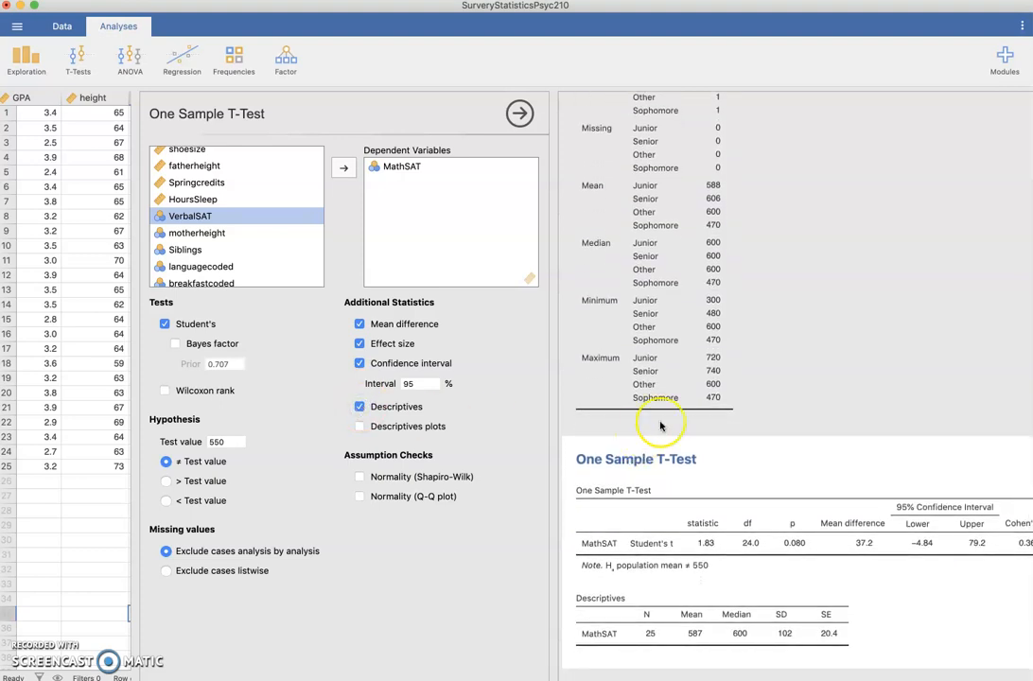
scroll(660, 425, "down", 5)
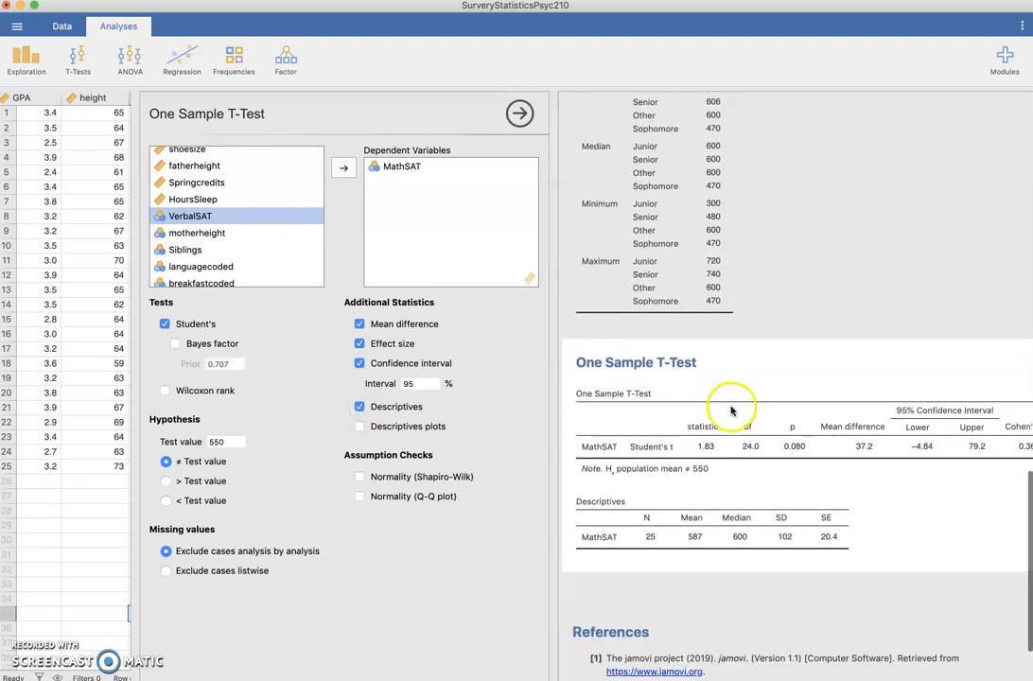
scroll(946, 407, "right", 3)
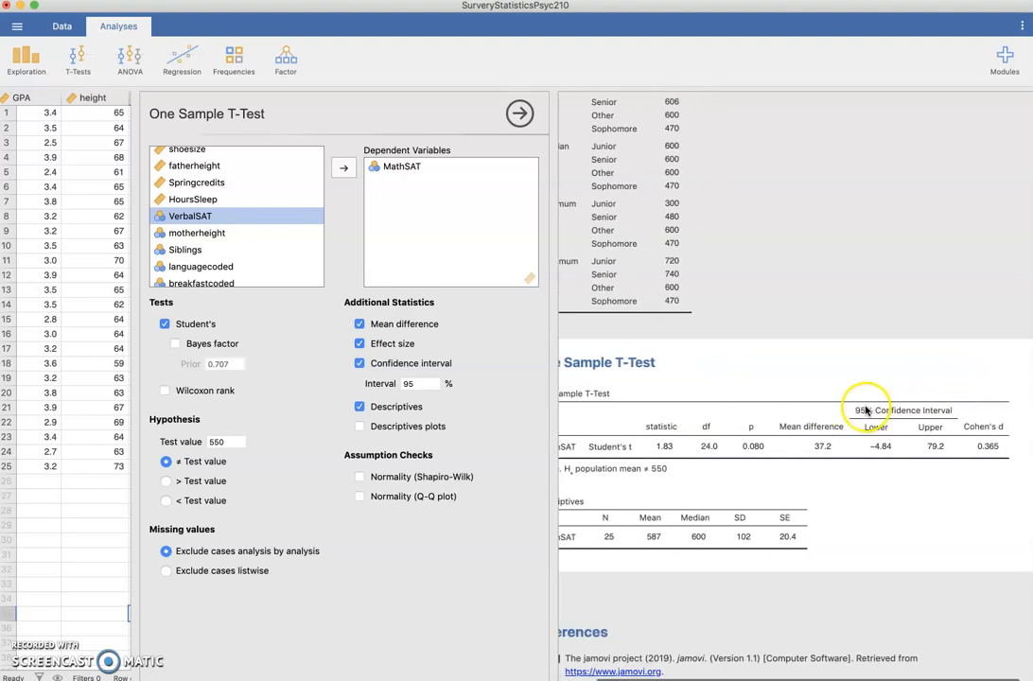
Change the one-sample t-test's hypothesis test value to 540
scroll(862, 416, "left", 3)
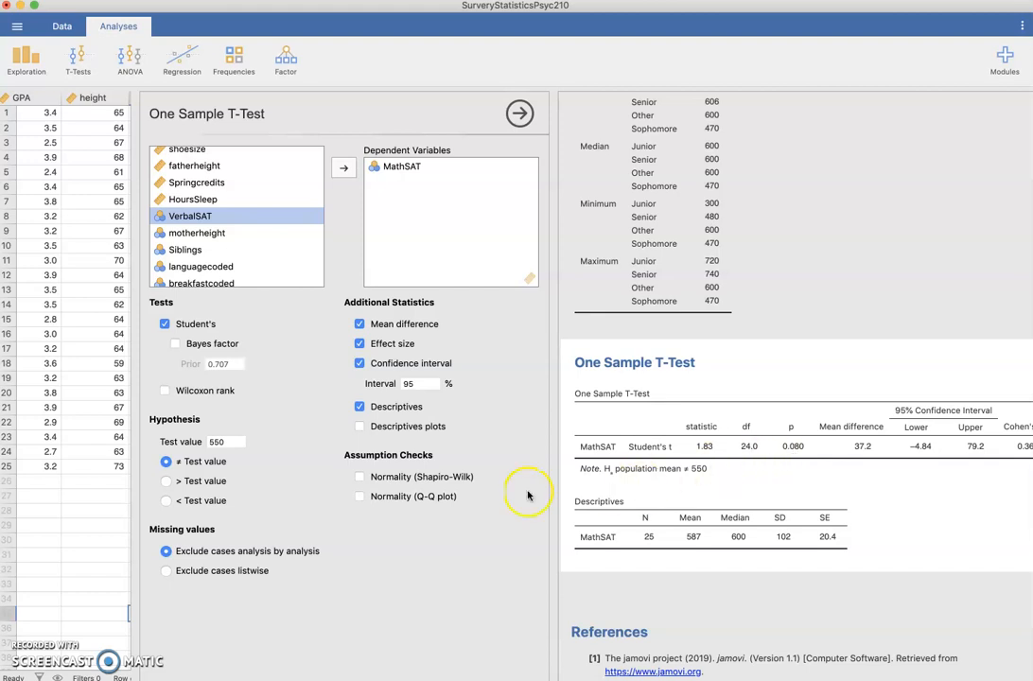
left_click(218, 441)
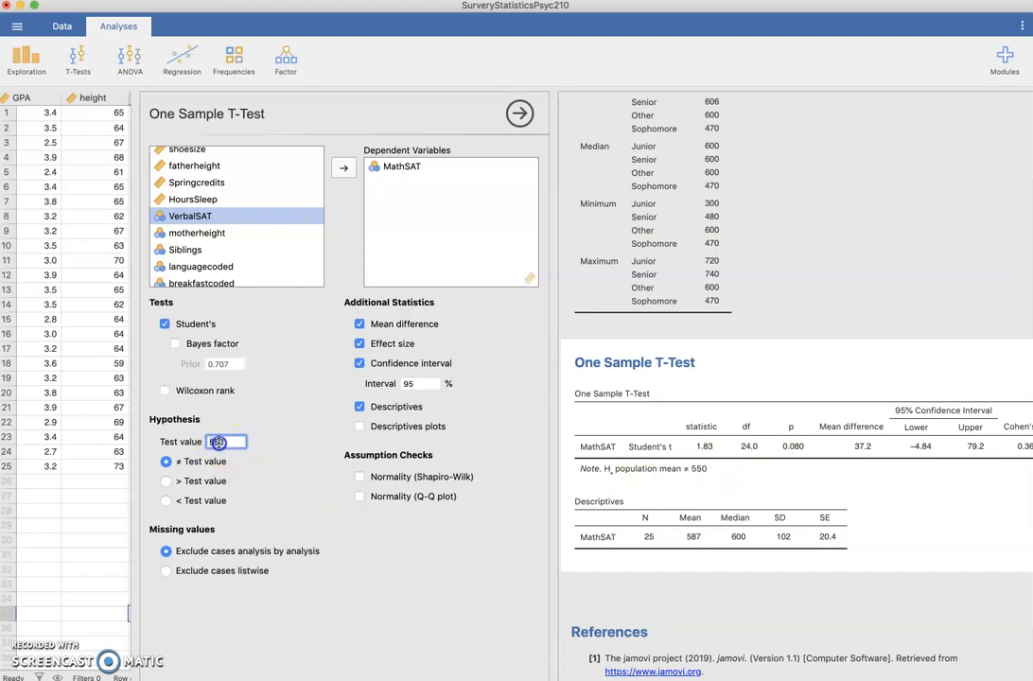
type("540")
key("Return")
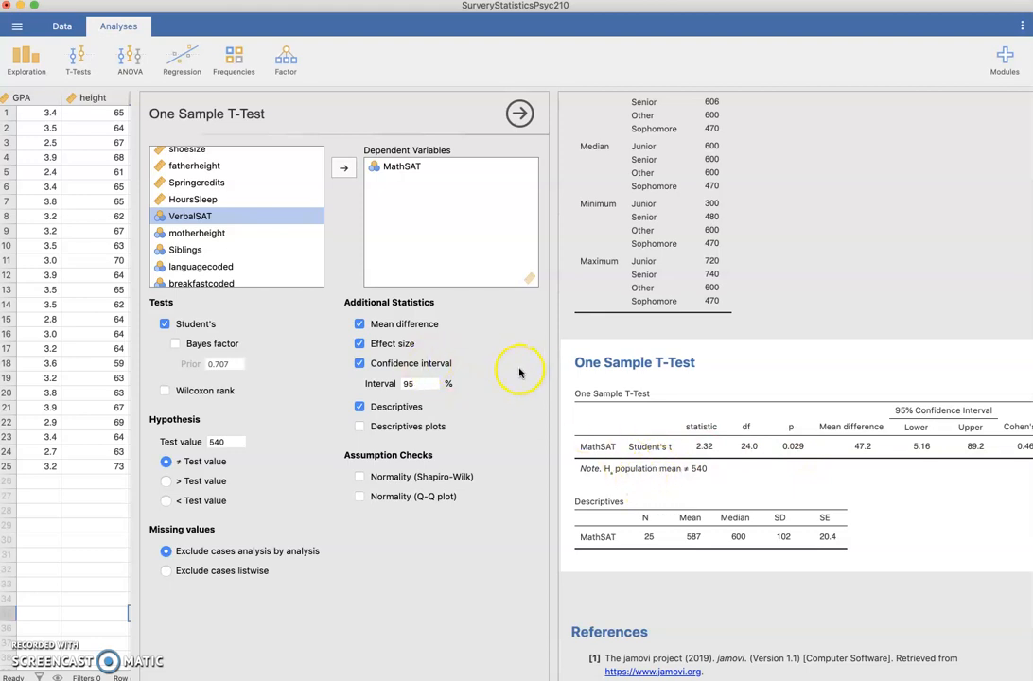
Open an Independent Samples T-Test and add height as the dependent variable
left_click(73, 63)
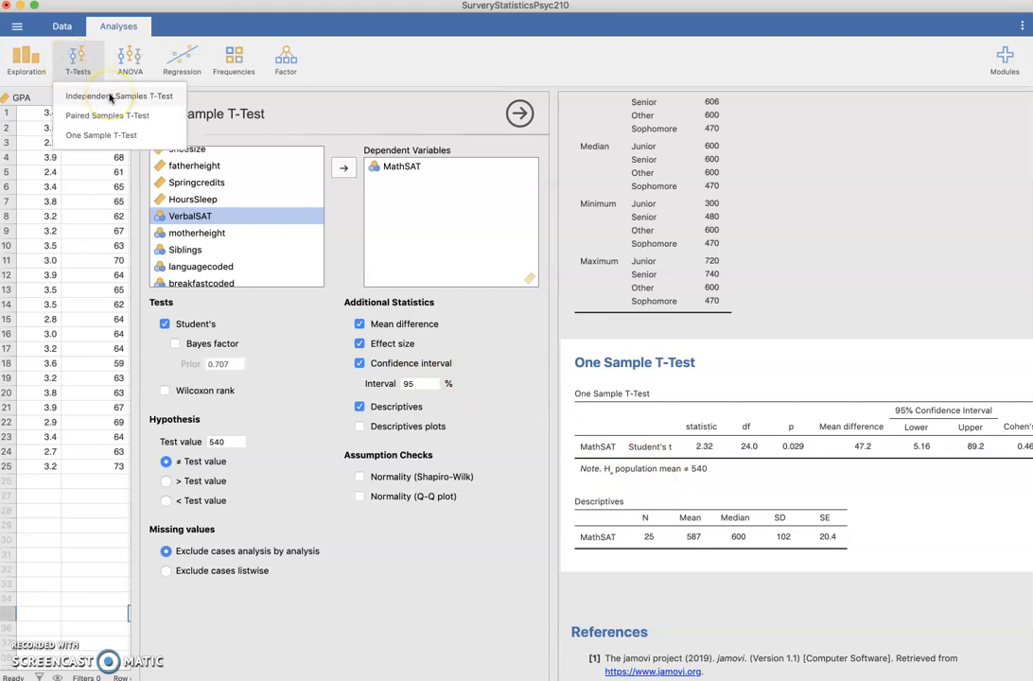
left_click(110, 96)
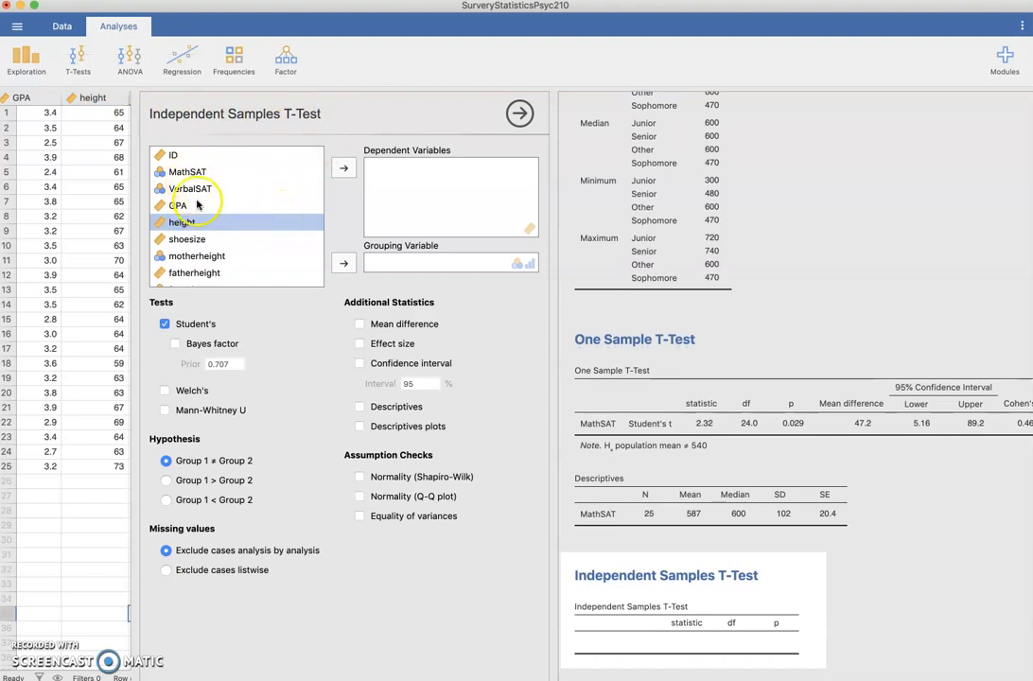
left_click(345, 168)
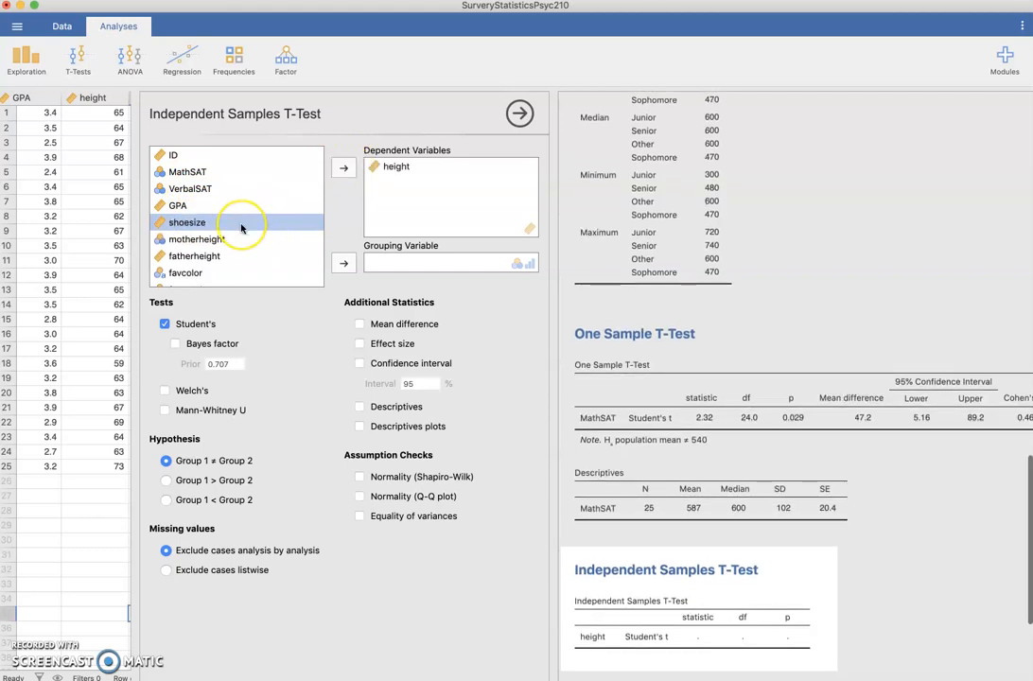
Try graduateSchool as the grouping variable
scroll(242, 224, "down", 3)
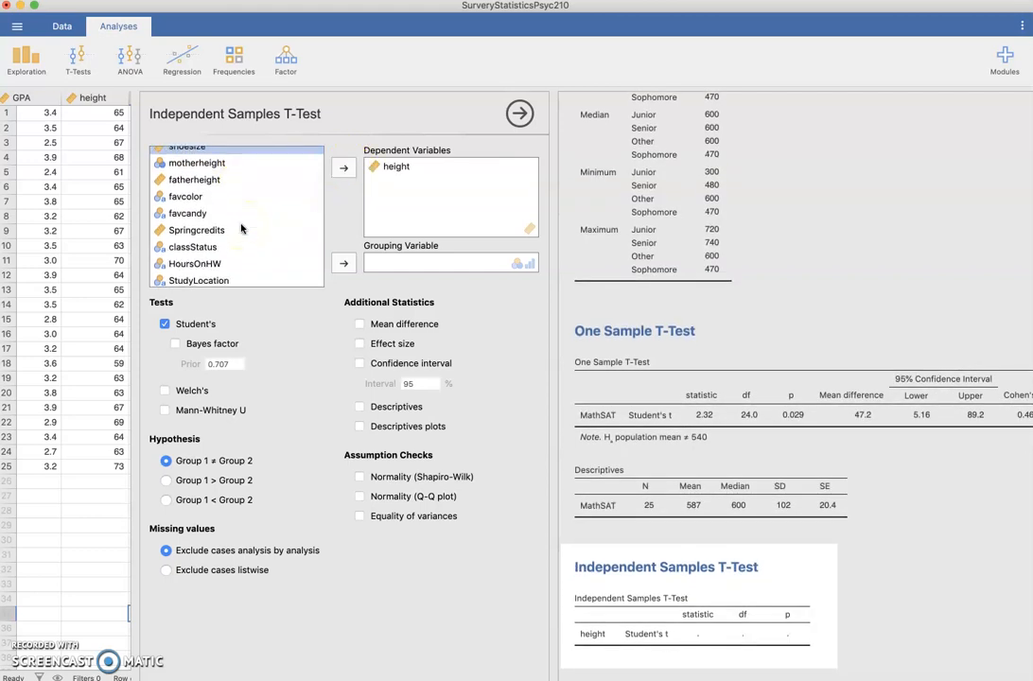
scroll(242, 228, "down", 1)
scroll(241, 227, "down", 8)
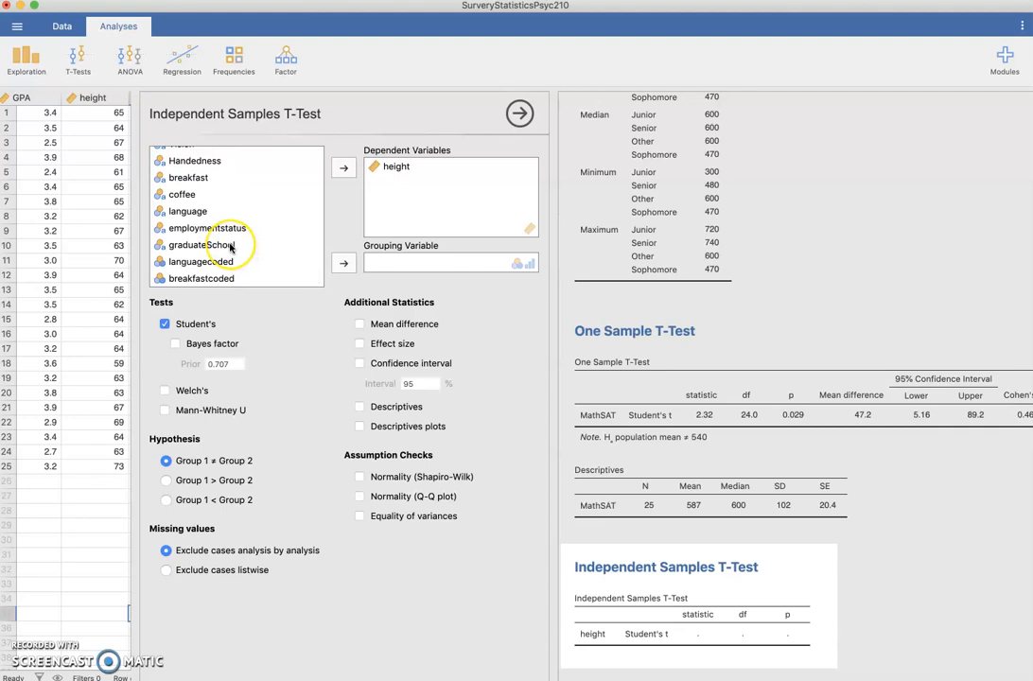
left_click(230, 246)
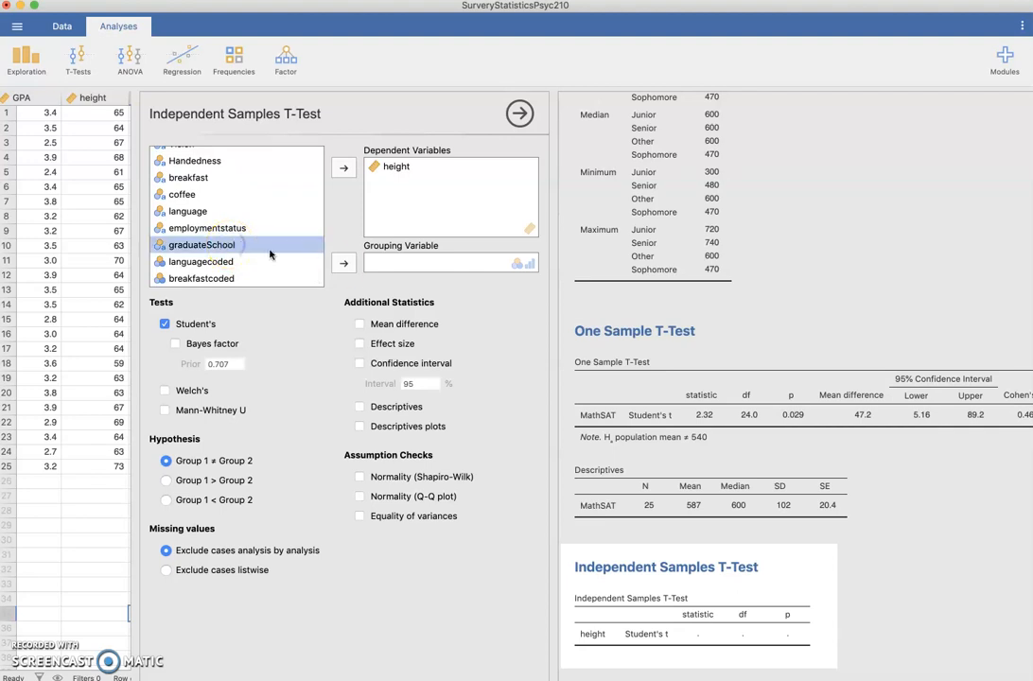
left_click(343, 264)
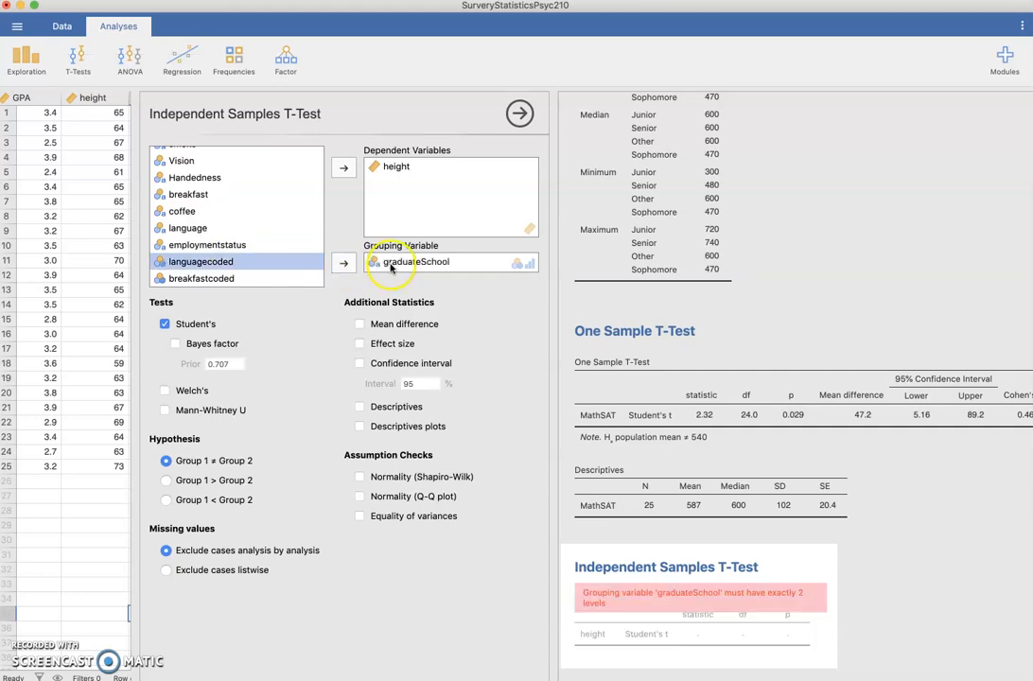
Replace the grouping variable with breakfastcoded
left_click(238, 276)
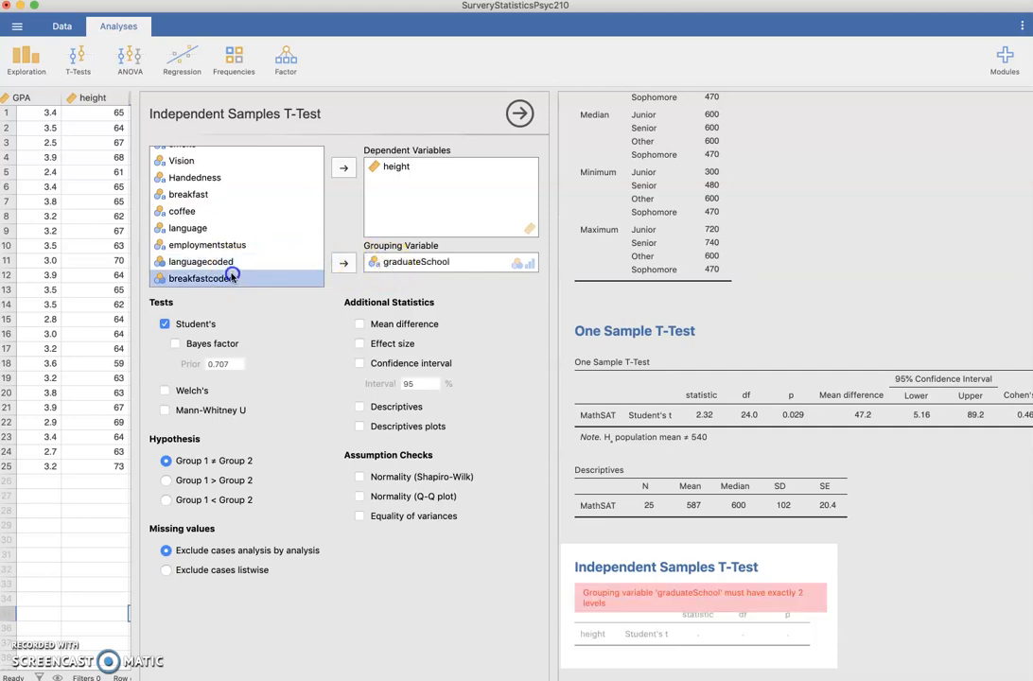
left_click(344, 263)
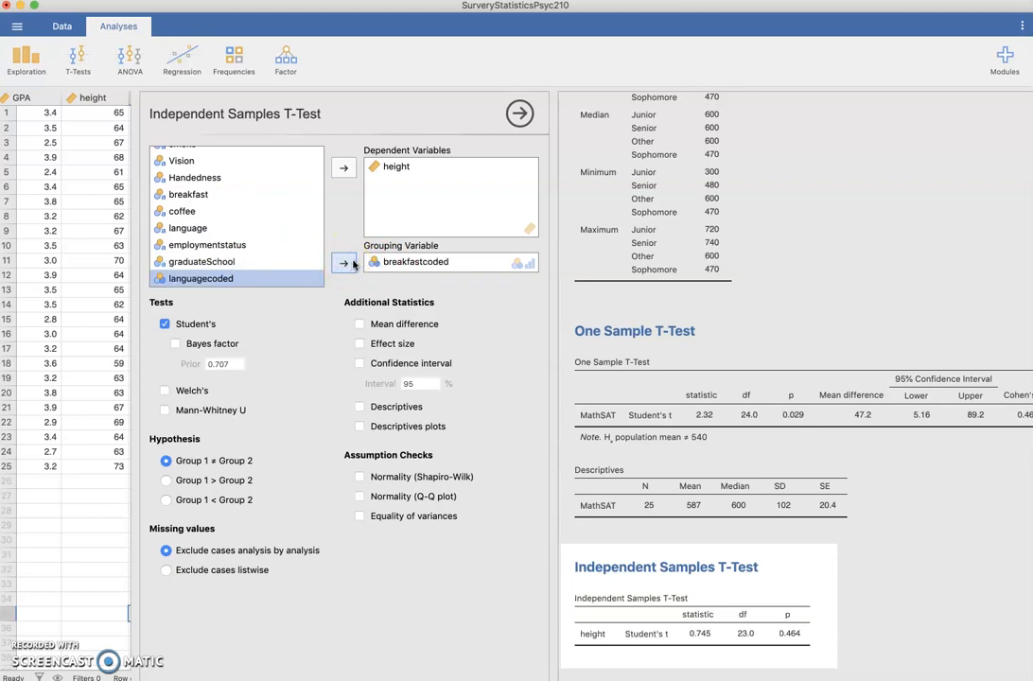
left_click(391, 200)
left_click(439, 284)
Add mean difference, effect size, descriptives and descriptives plots to the independent samples t-test output
left_click(359, 325)
left_click(359, 343)
left_click(359, 405)
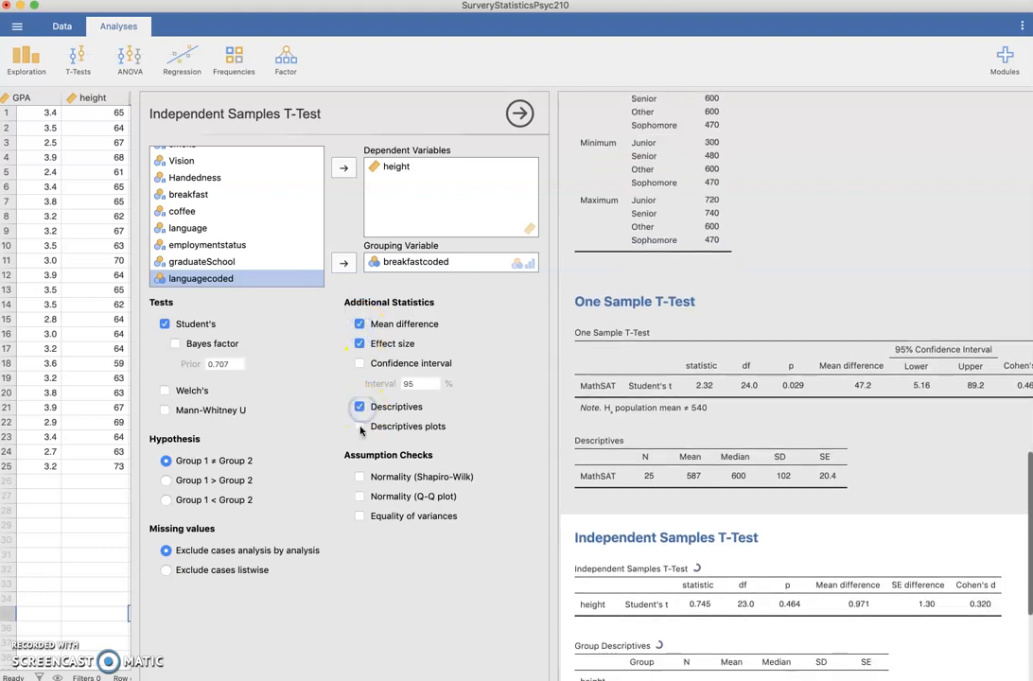
left_click(360, 427)
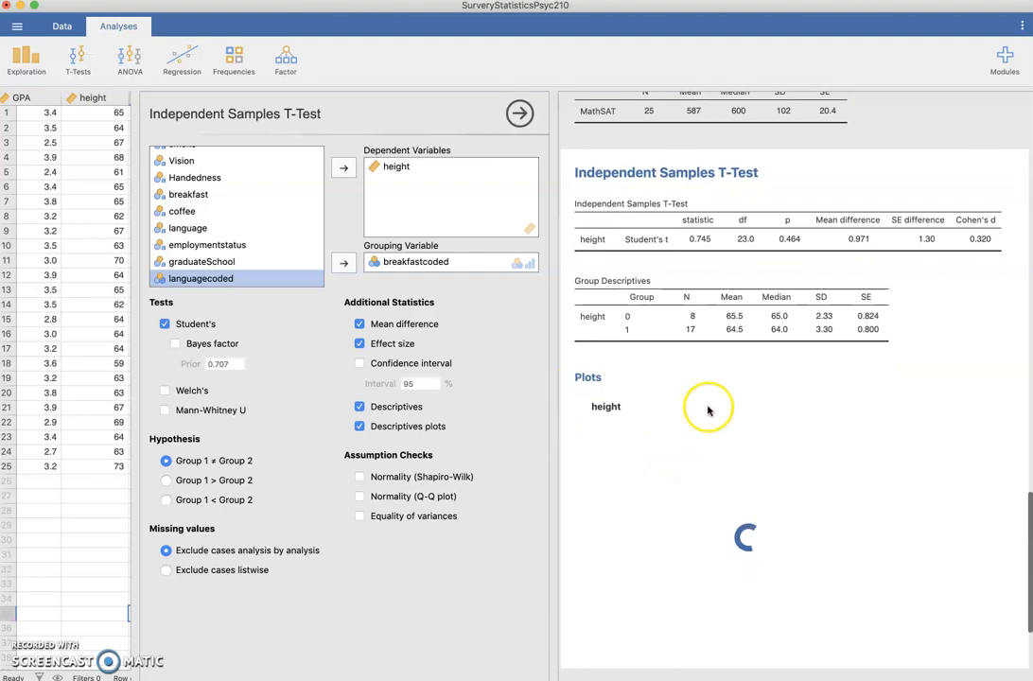
Examine the independent samples t-test table, group descriptives and plot for height
scroll(684, 404, "up", 1)
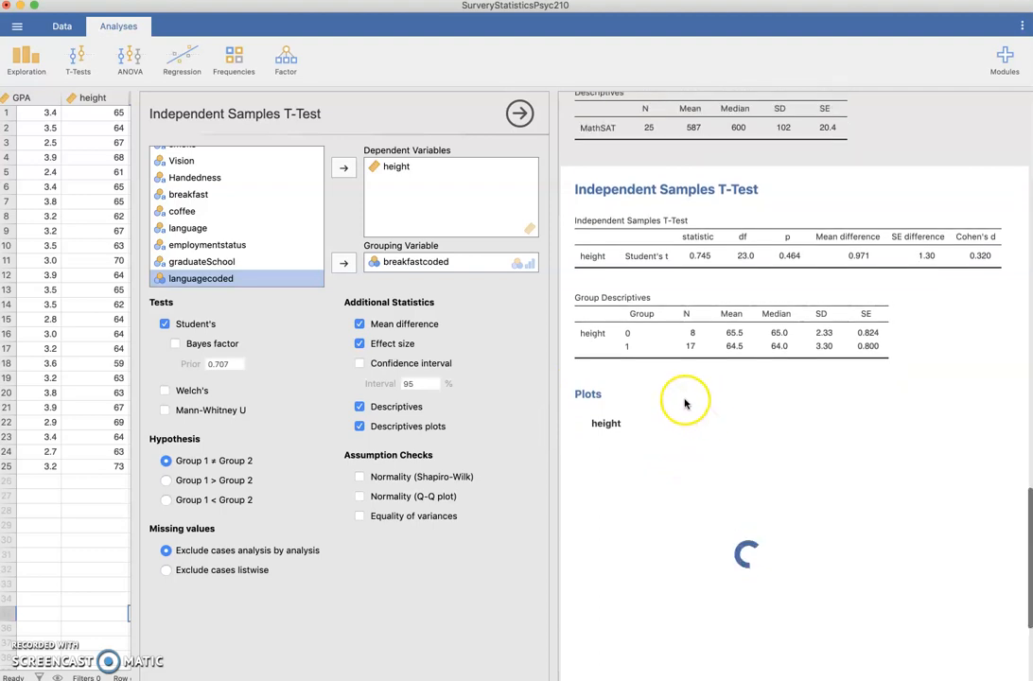
scroll(676, 403, "up", 5)
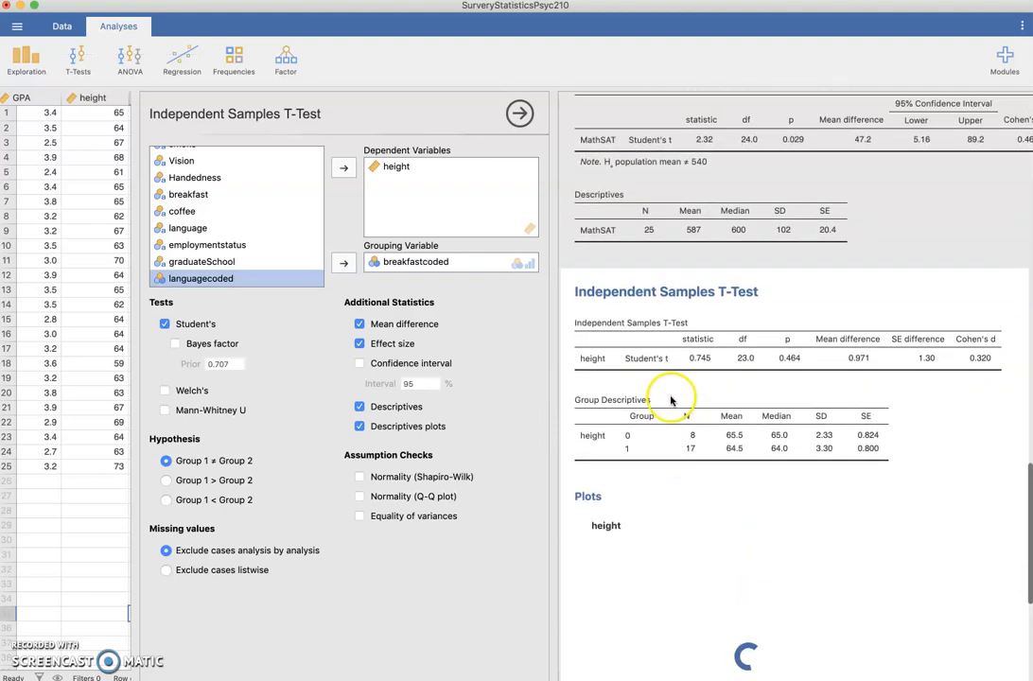
scroll(669, 387, "down", 5)
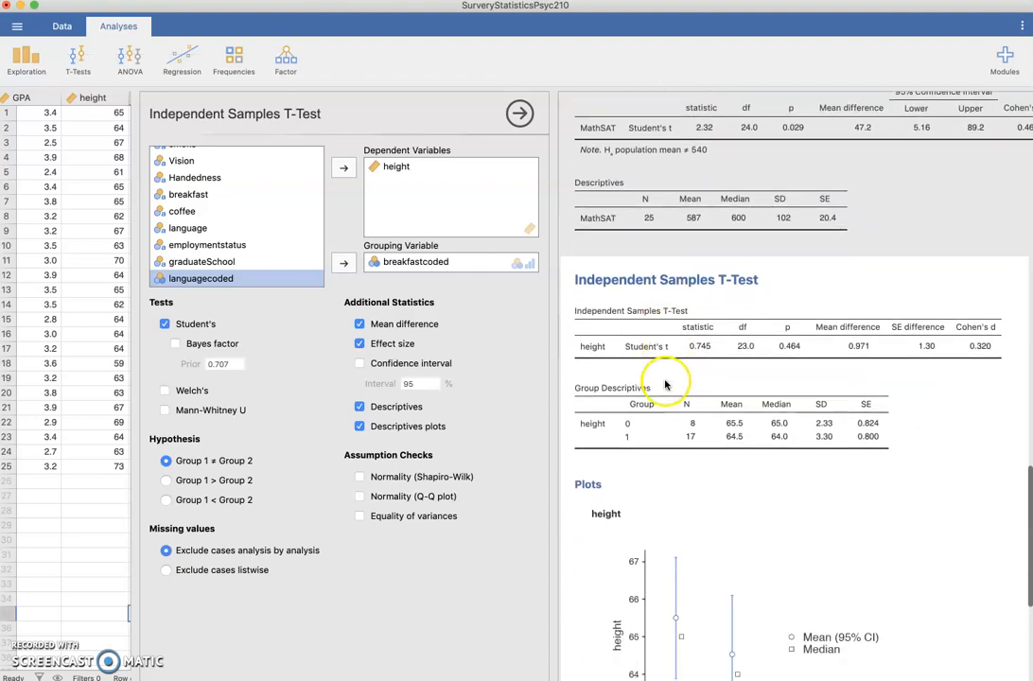
scroll(662, 383, "up", 6)
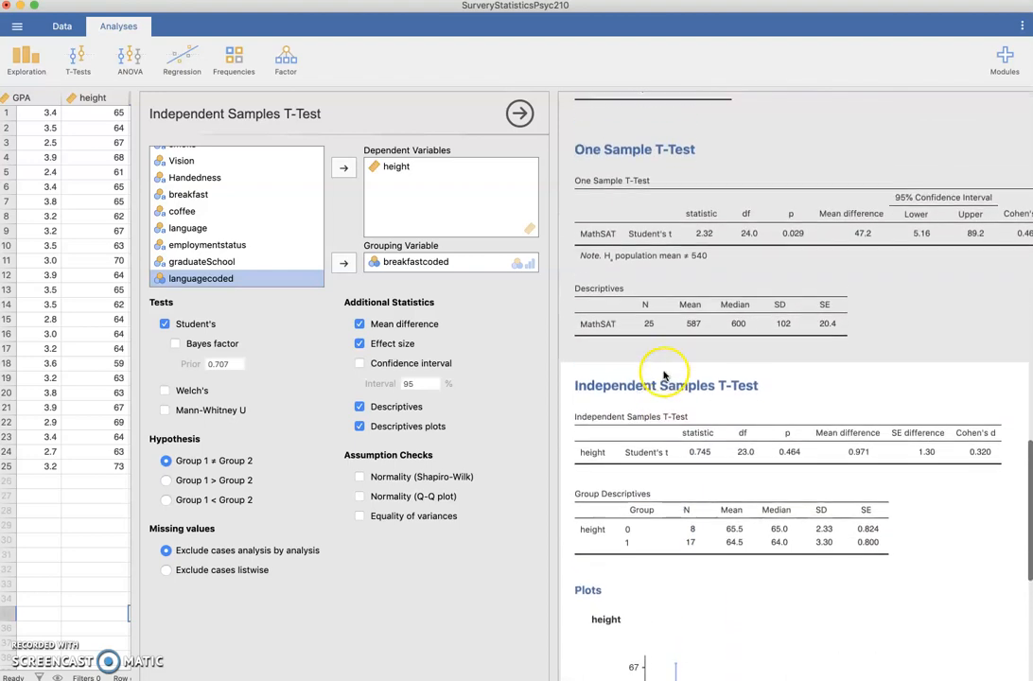
scroll(671, 255, "down", 4)
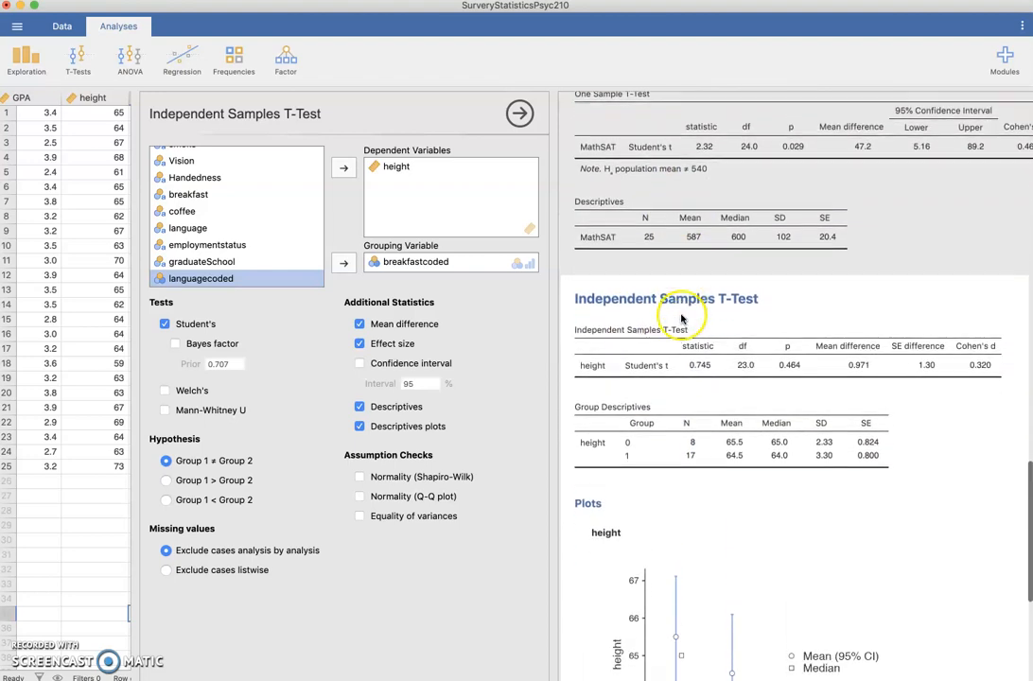
scroll(716, 326, "down", 1)
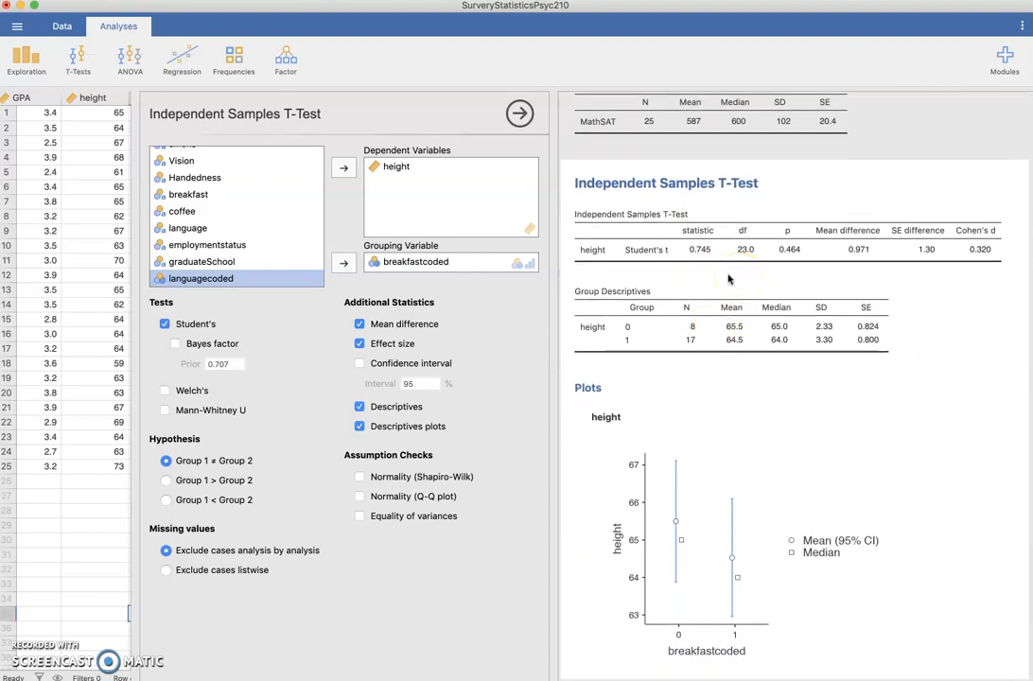
left_click(670, 344)
scroll(793, 256, "right", 1)
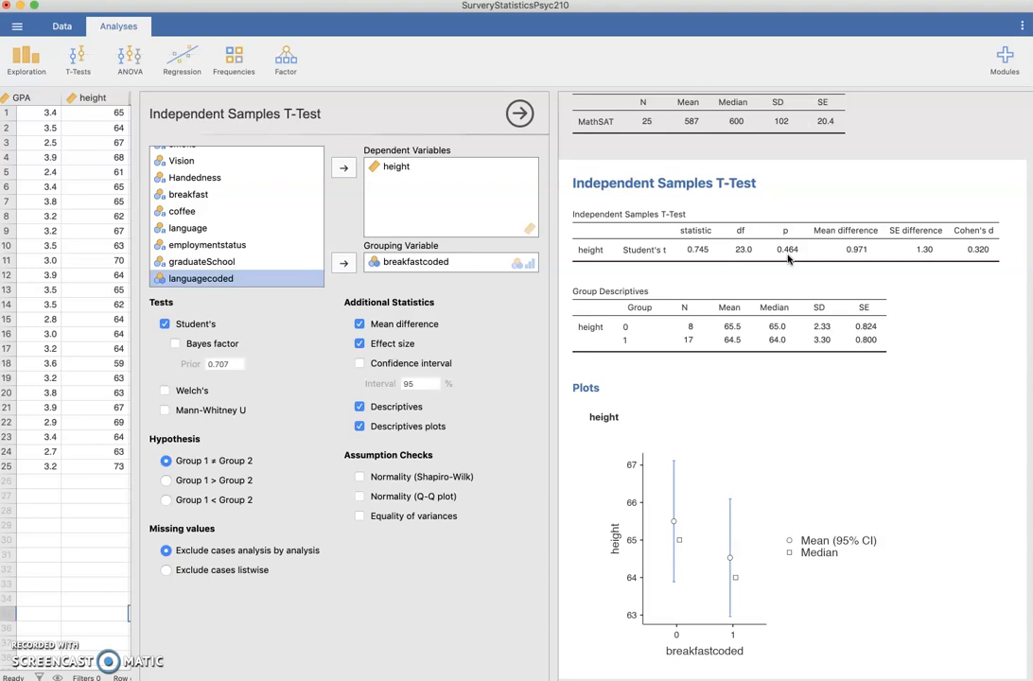
left_click(779, 276)
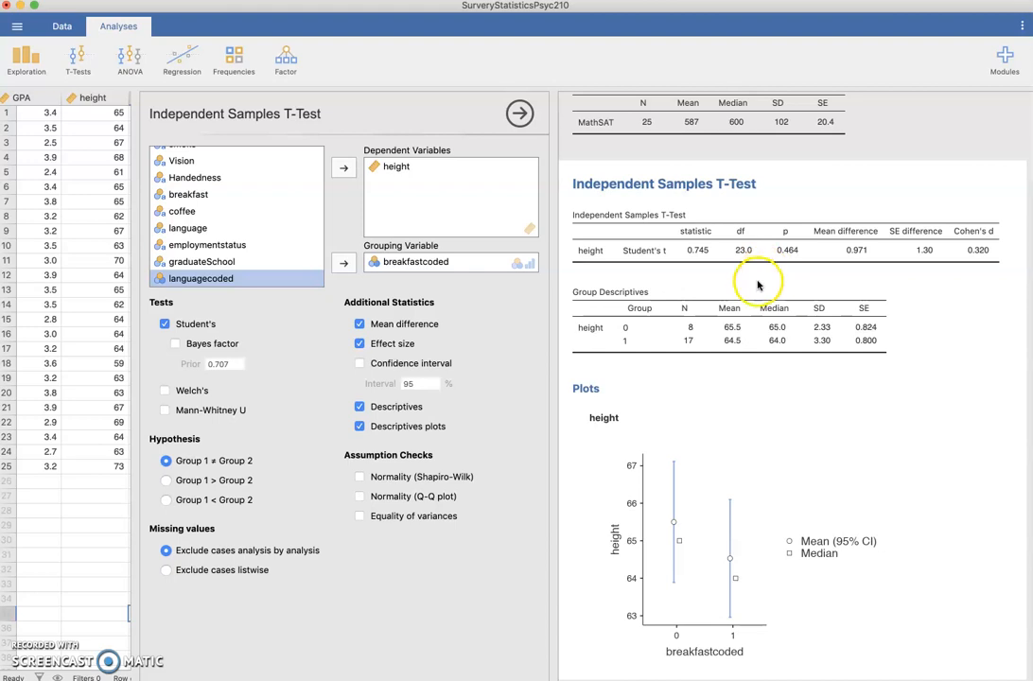
scroll(761, 282, "down", 2)
scroll(758, 282, "down", 1)
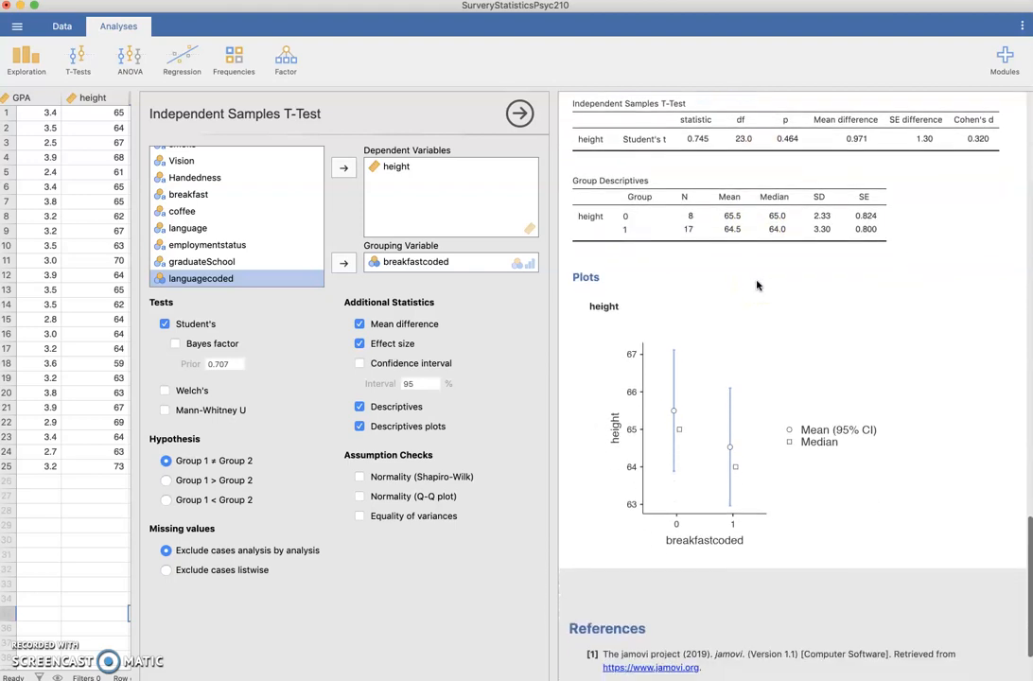
left_click(642, 286)
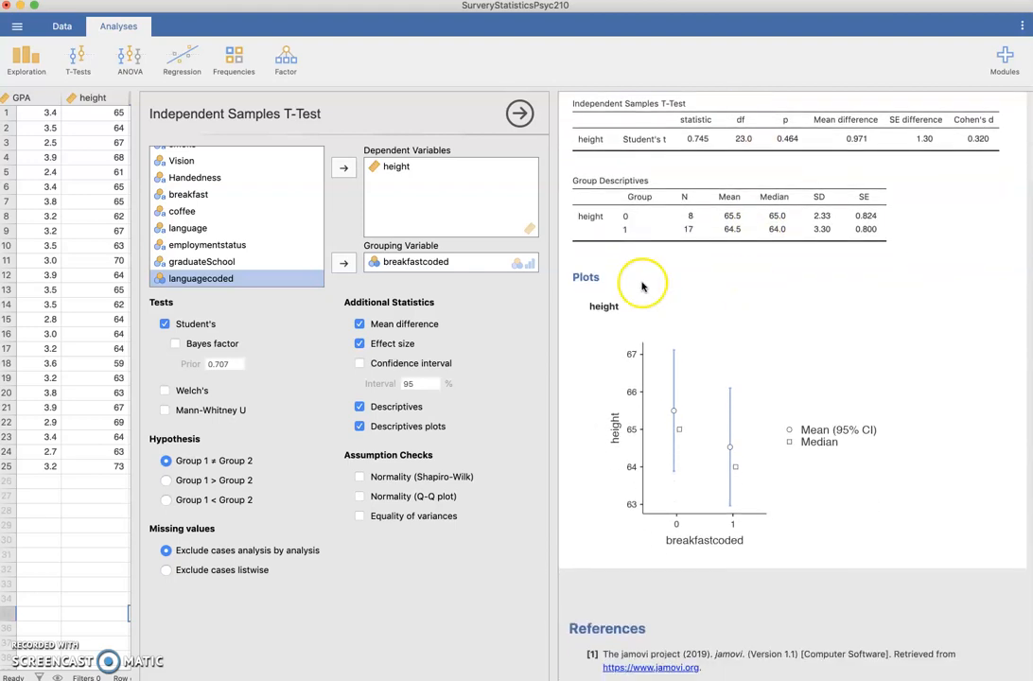
left_click(40, 68)
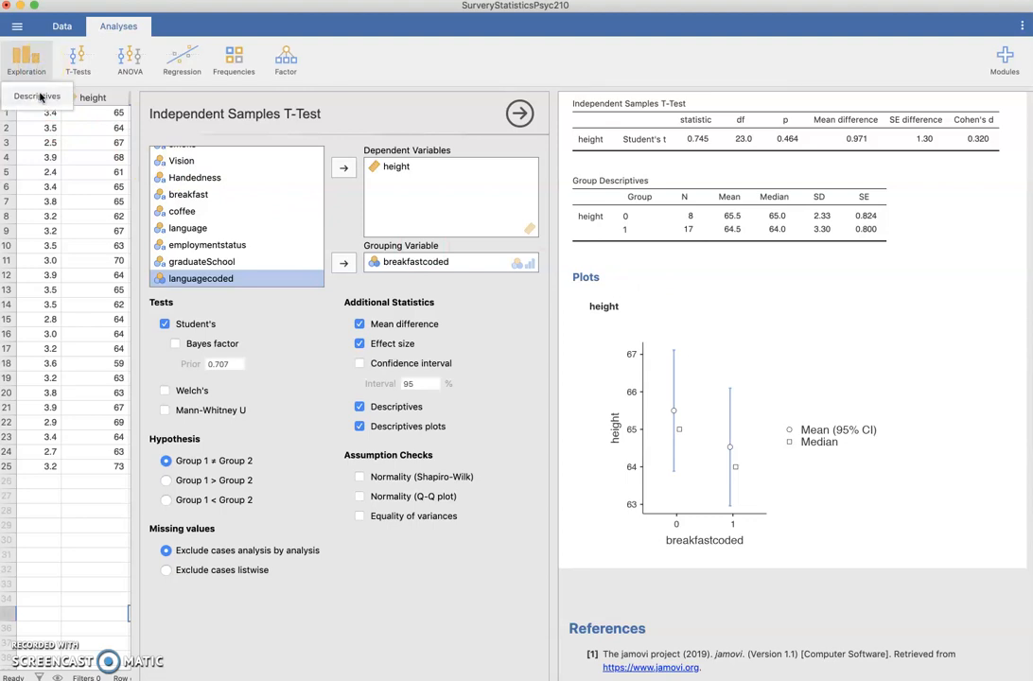
left_click(81, 59)
left_click(76, 60)
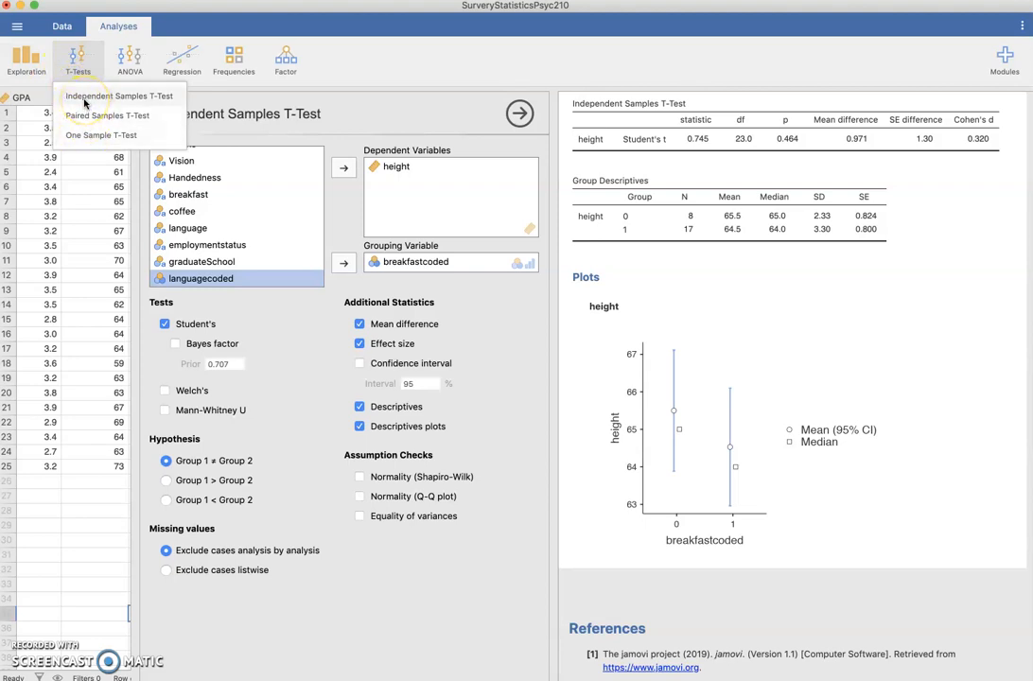
left_click(355, 58)
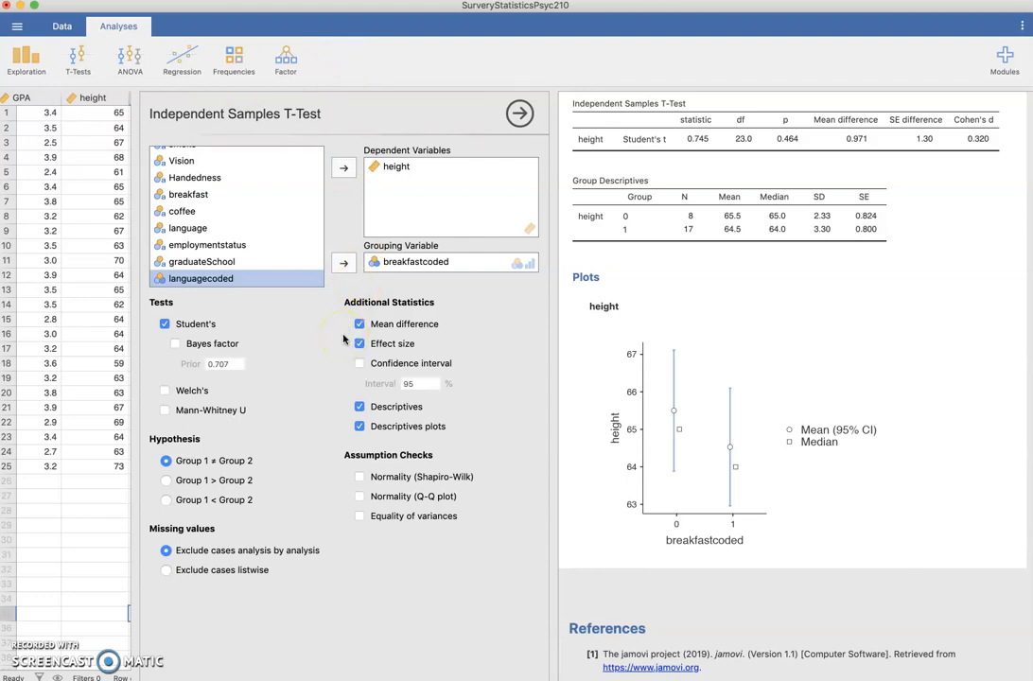
Add a confidence interval to the independent samples t-test output
left_click(361, 363)
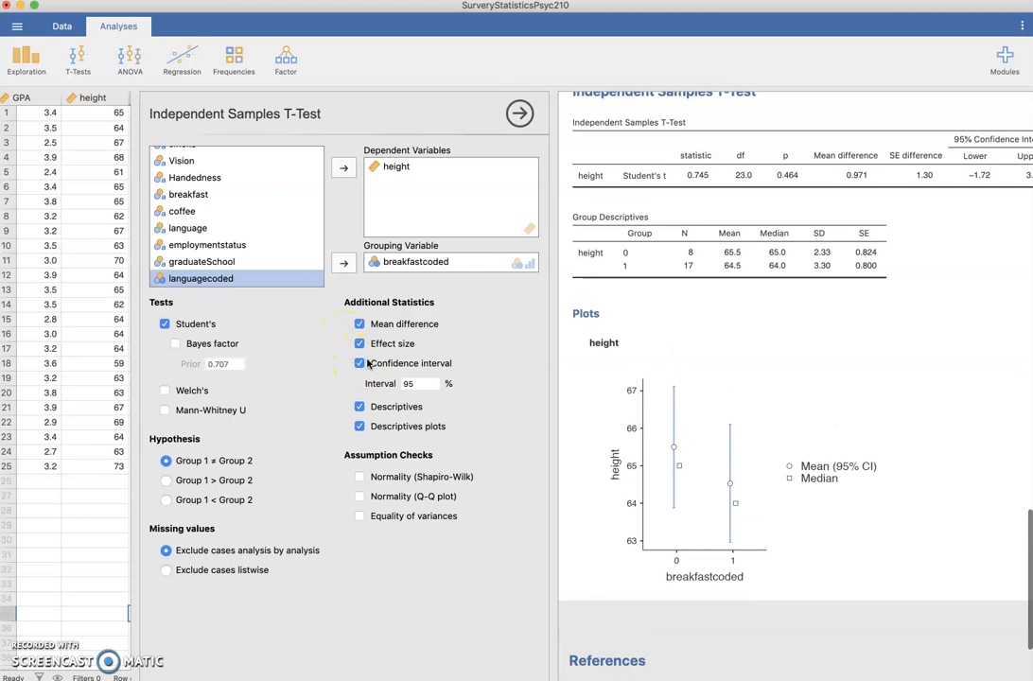
scroll(743, 315, "right", 1)
scroll(737, 317, "left", 1)
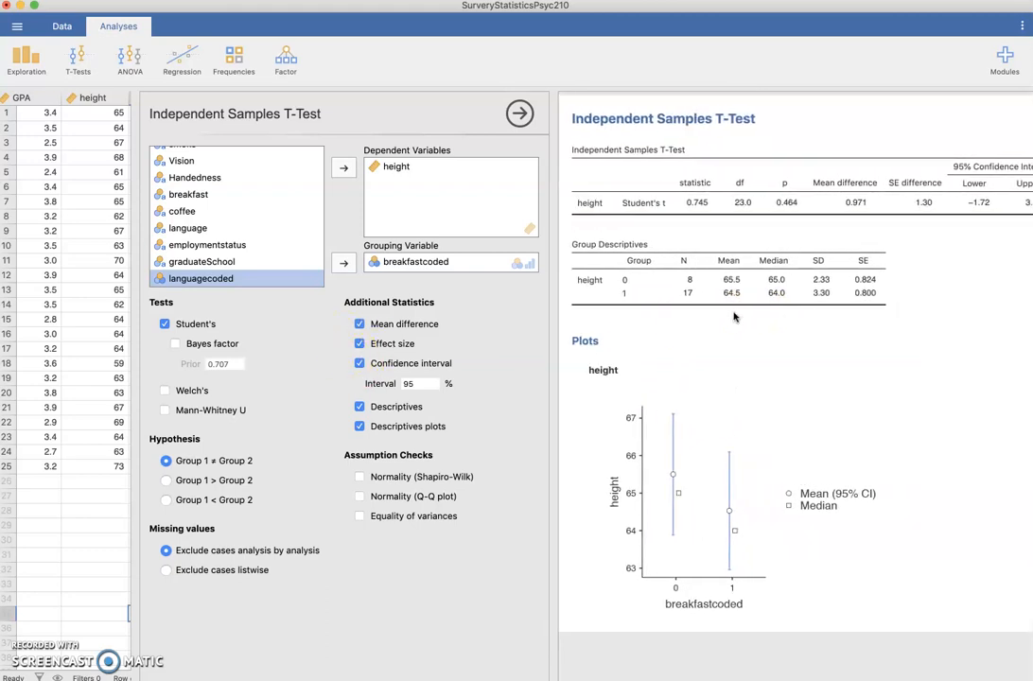